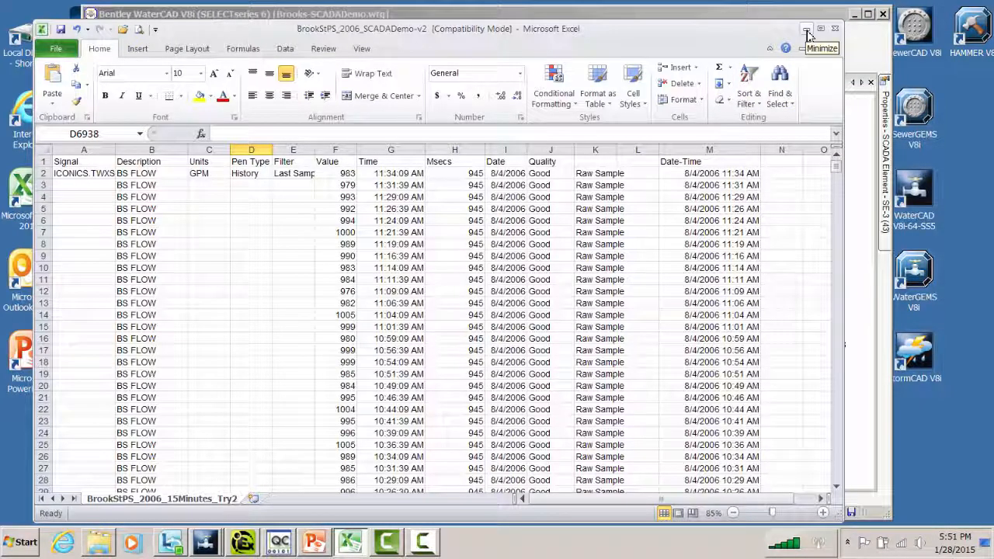
- Switch from the Excel data sheet to WaterCAD and place a new SCADA element above pipe P-4, east of J-2
left_click(806, 29)
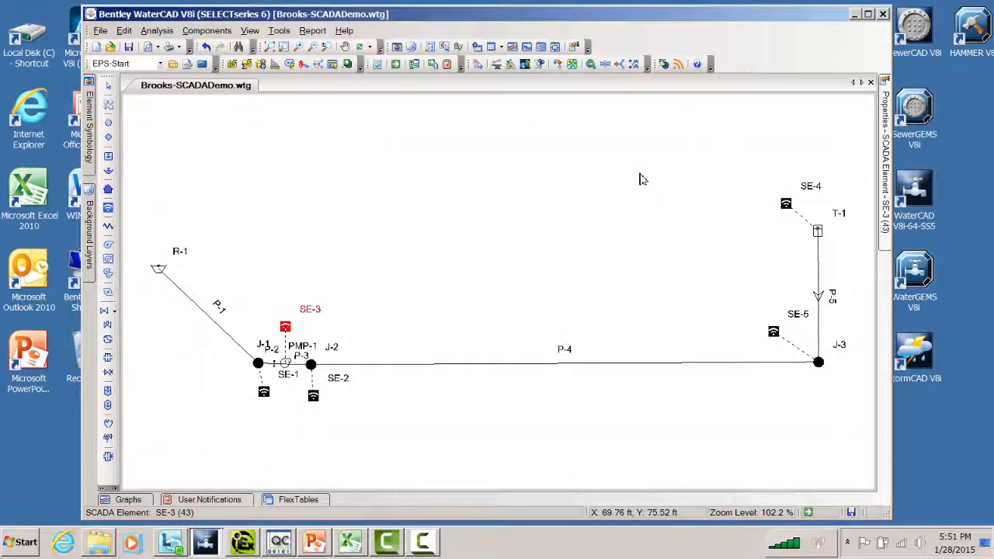
left_click(109, 209)
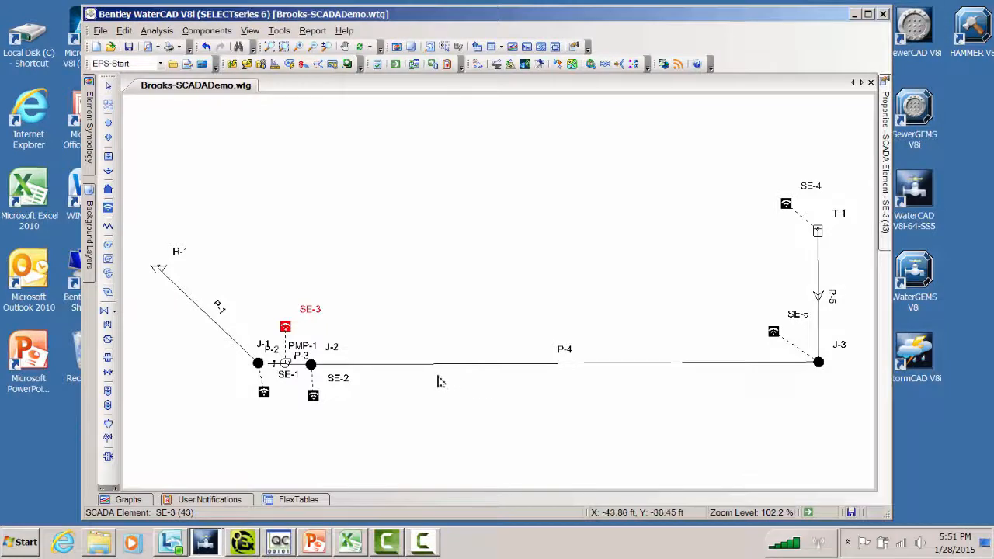
scroll(437, 380, "up", 4)
left_click_drag(337, 339, 619, 345)
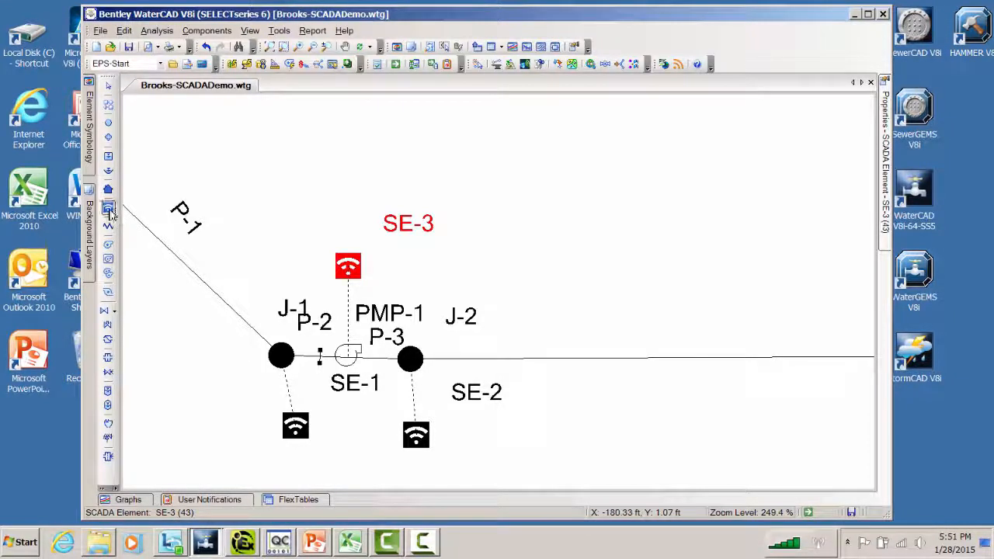
left_click(109, 210)
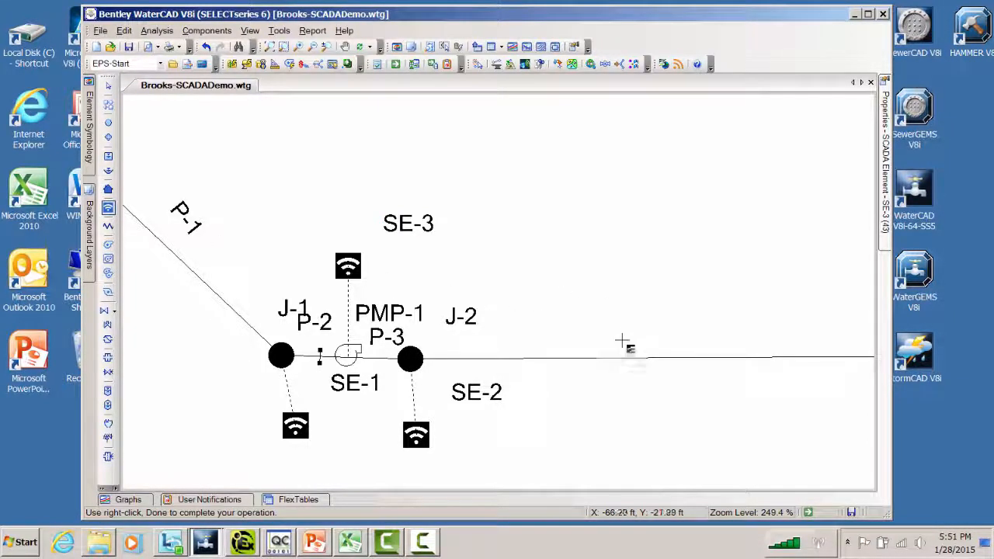
left_click(649, 282)
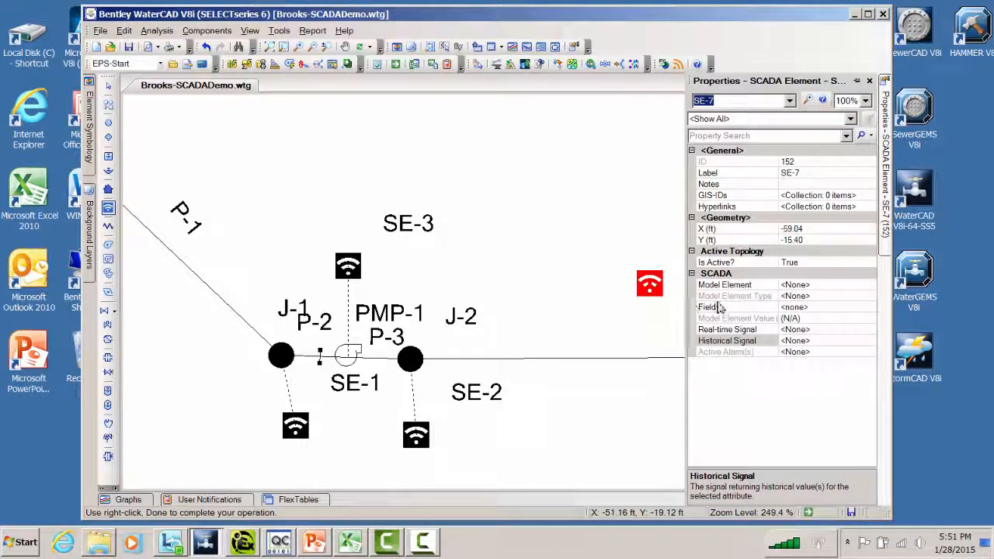
- Assign pipe P-4 from the drawing as the model element of SCADA element SE-7
left_click(864, 285)
left_click(868, 284)
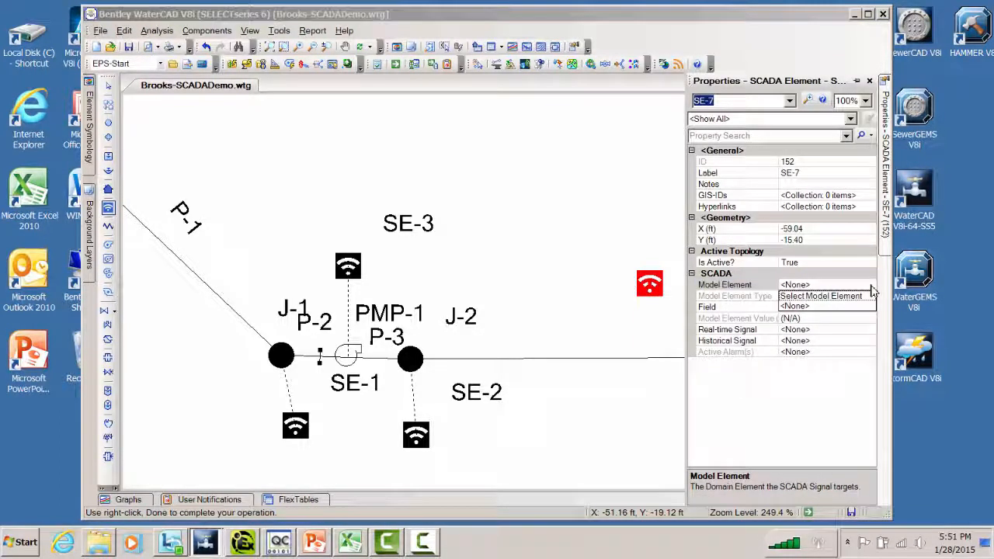
left_click(864, 298)
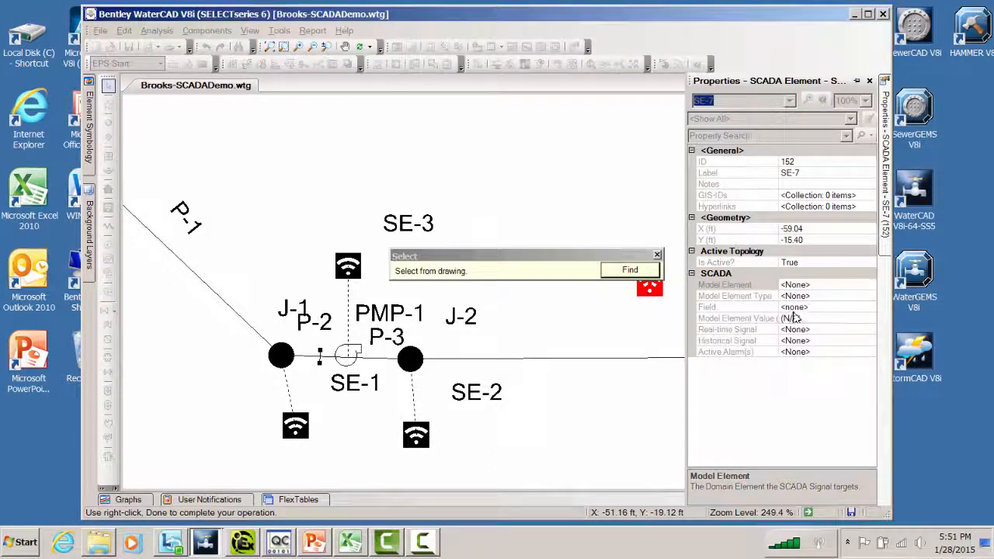
left_click(641, 358)
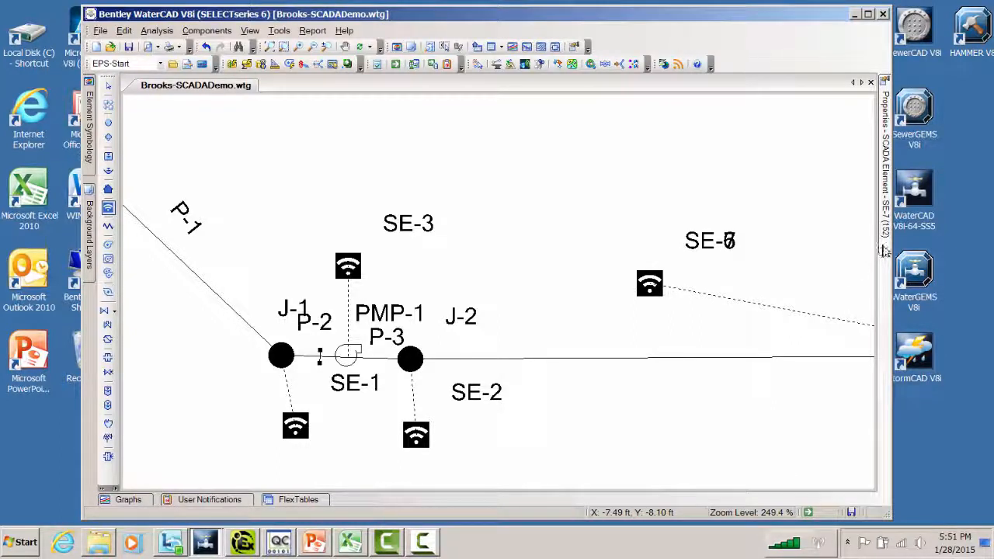
- Return to the selection tool and set the SCADA field of SE-7 to Flow
mouse_move(886, 248)
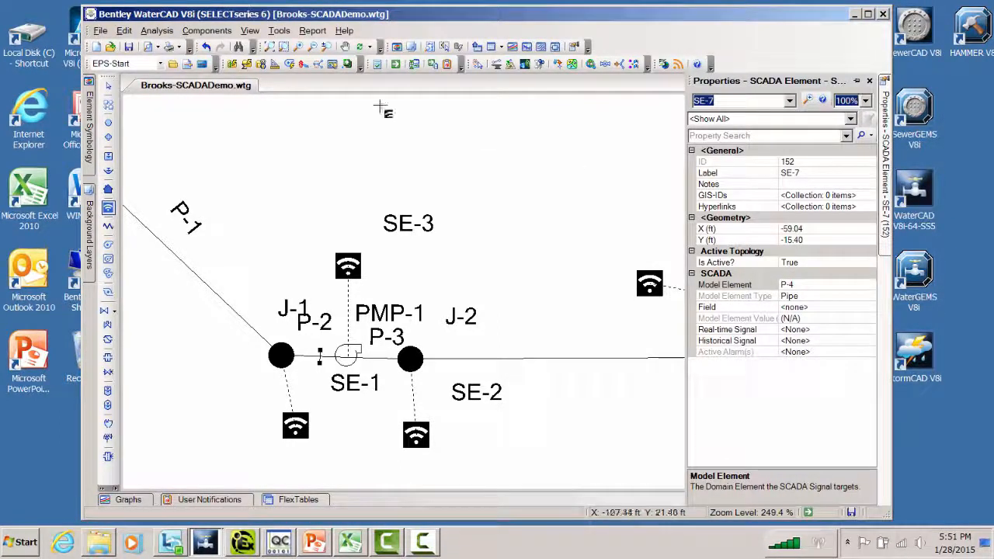
left_click(108, 85)
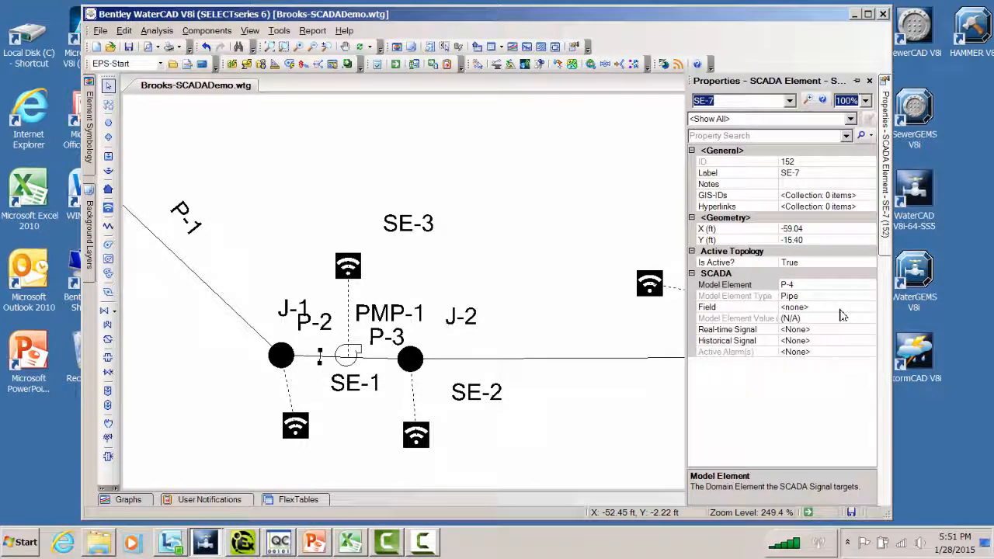
left_click(860, 309)
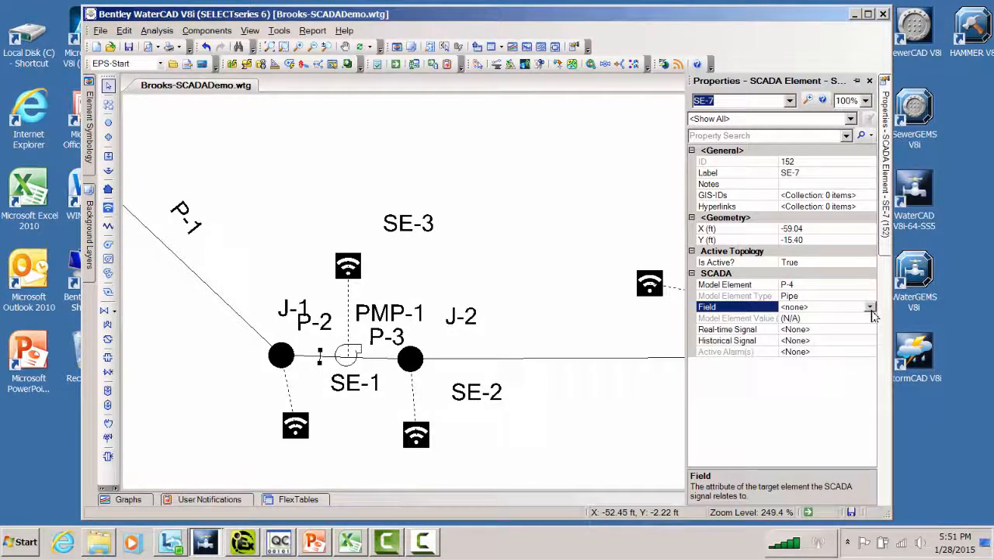
left_click(870, 307)
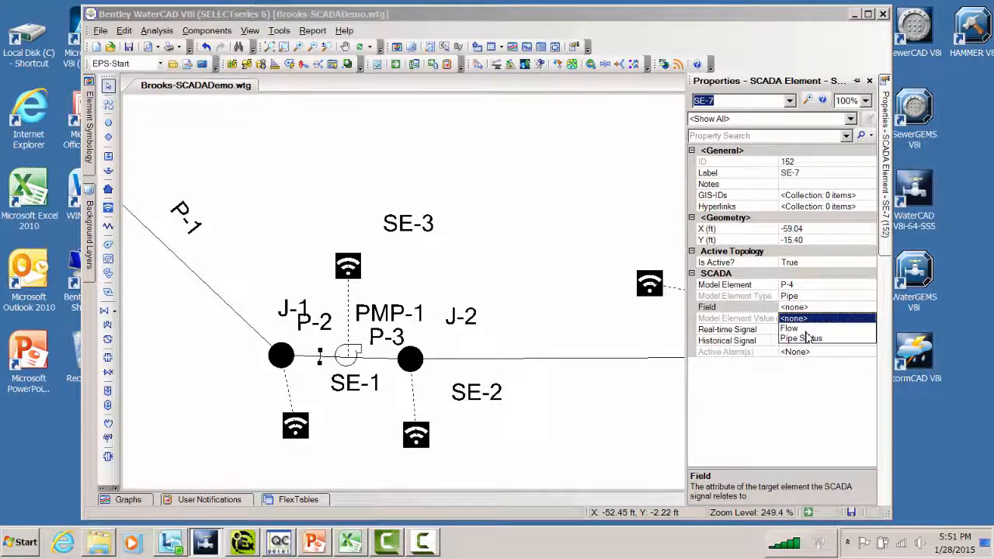
left_click(805, 328)
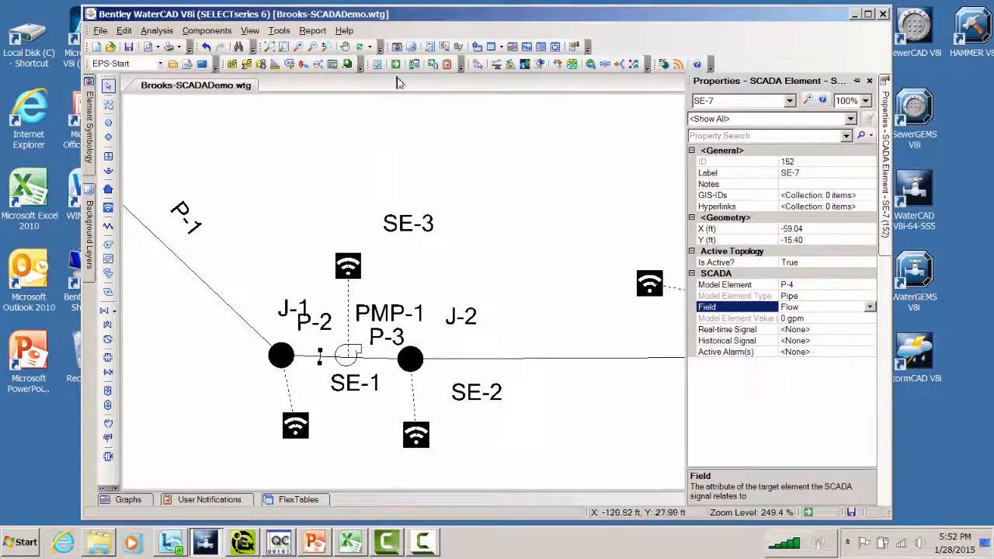
- Compute the EPS-Start scenario and close the calculation summary
left_click(396, 65)
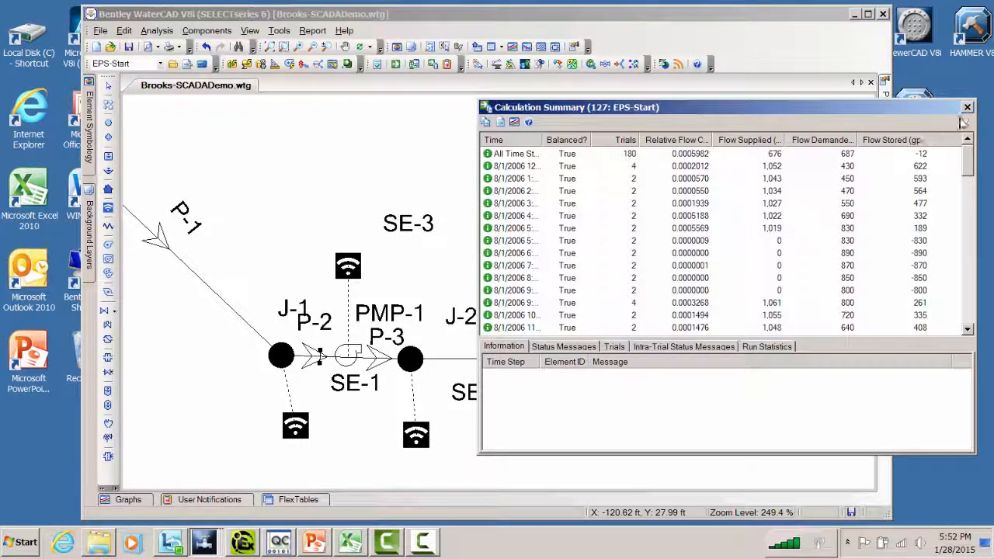
left_click(967, 106)
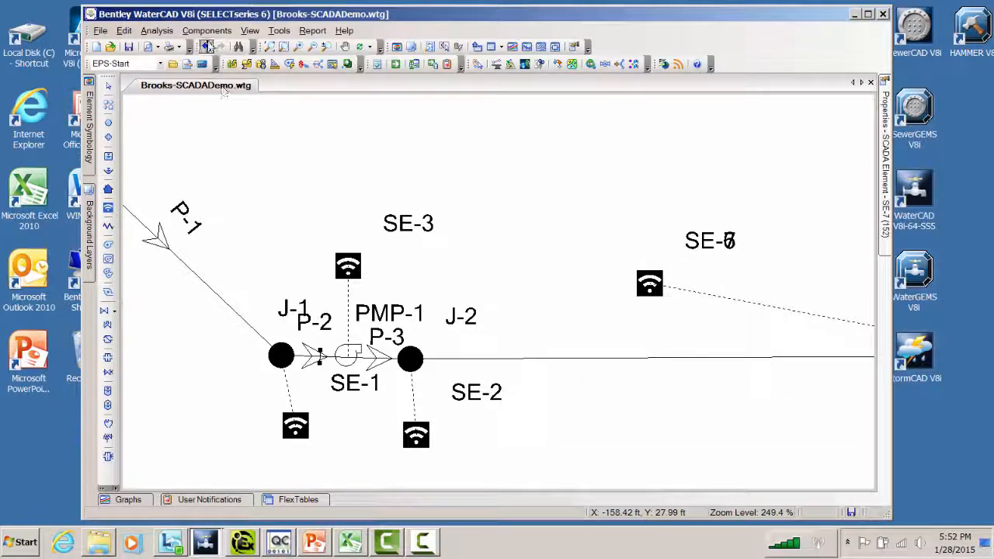
- Open the SCADA signals manager and add a new database source
left_click(207, 31)
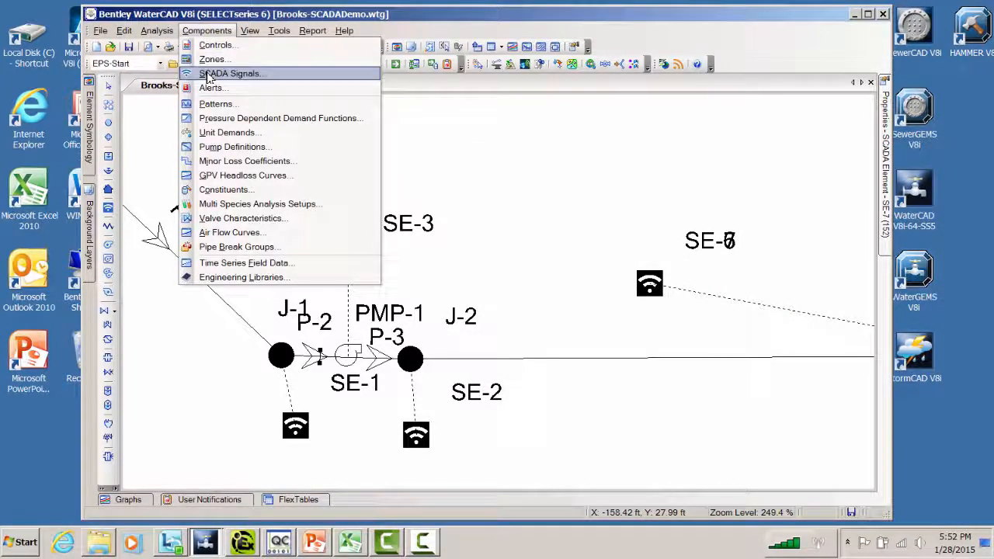
left_click(208, 74)
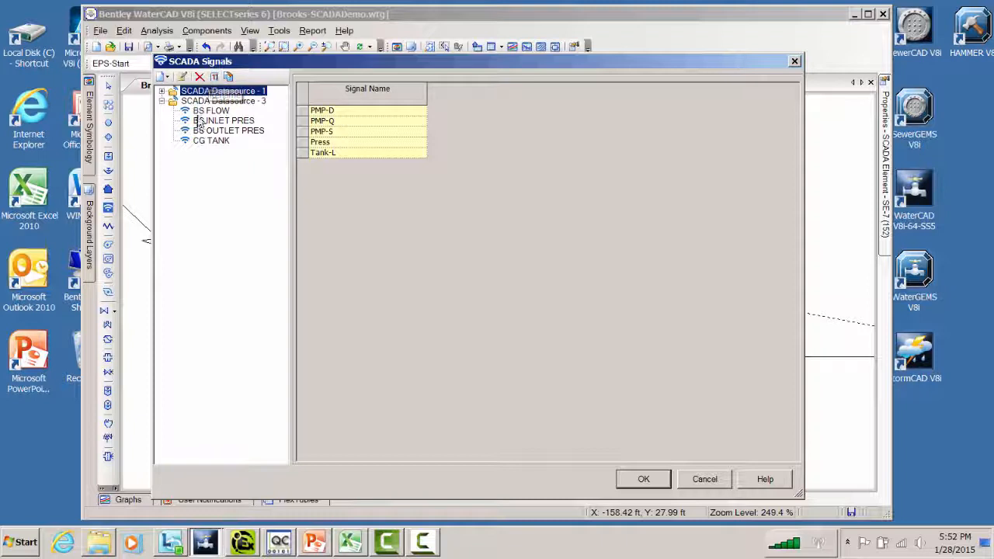
left_click(168, 78)
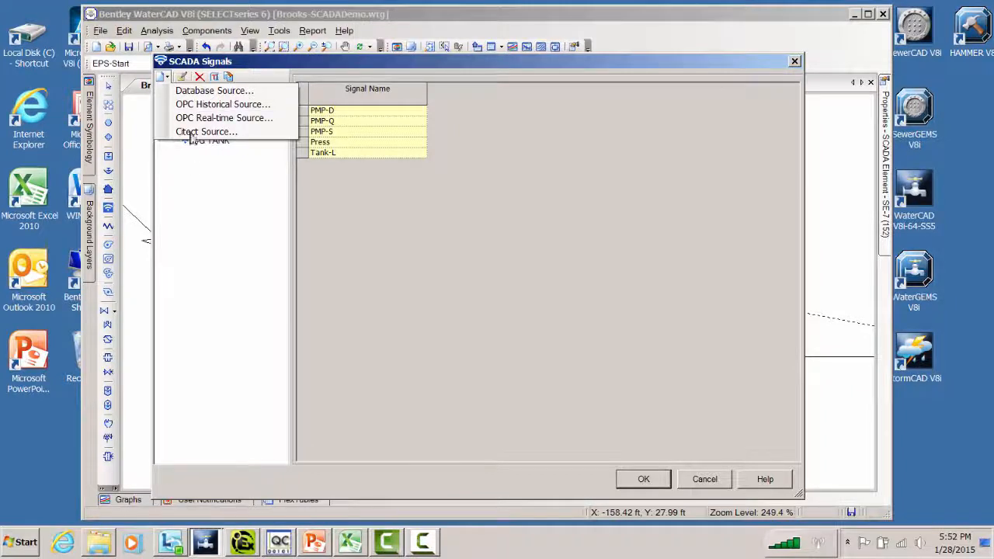
left_click(171, 80)
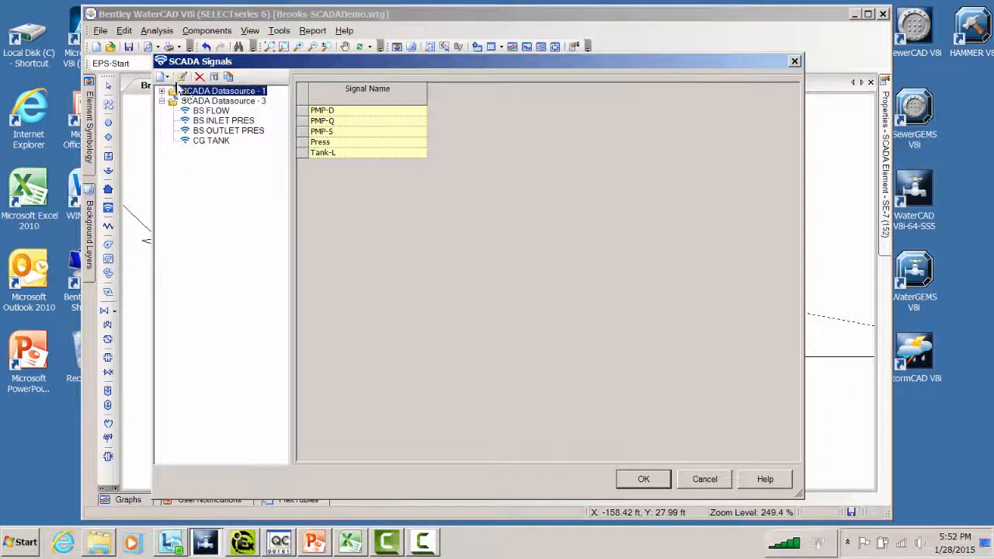
left_click(169, 77)
left_click(180, 91)
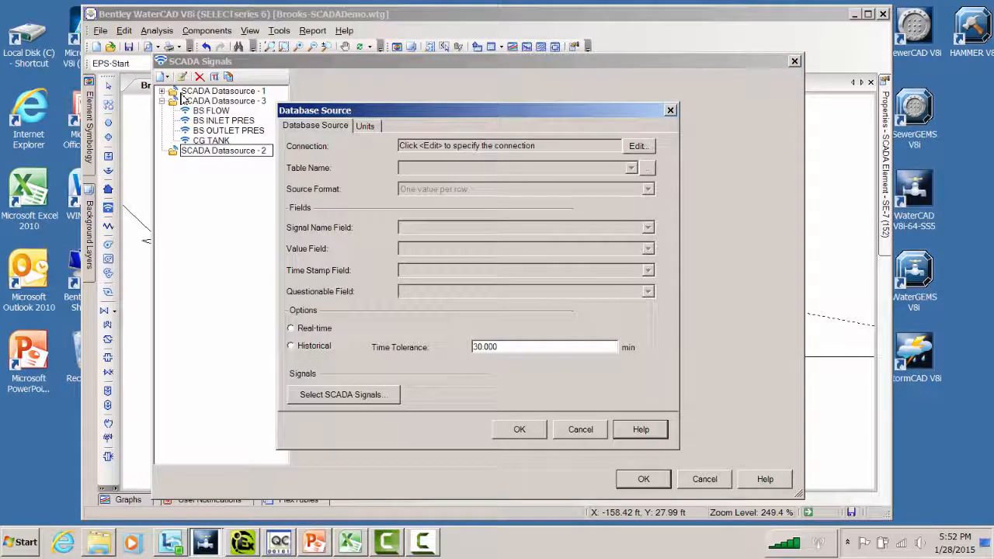
- Set the connection's data source type to Excel 2003/XP/2000/97 (8.0) and choose the file BrookStPS_2006_SCADADemo-v2
left_click(635, 148)
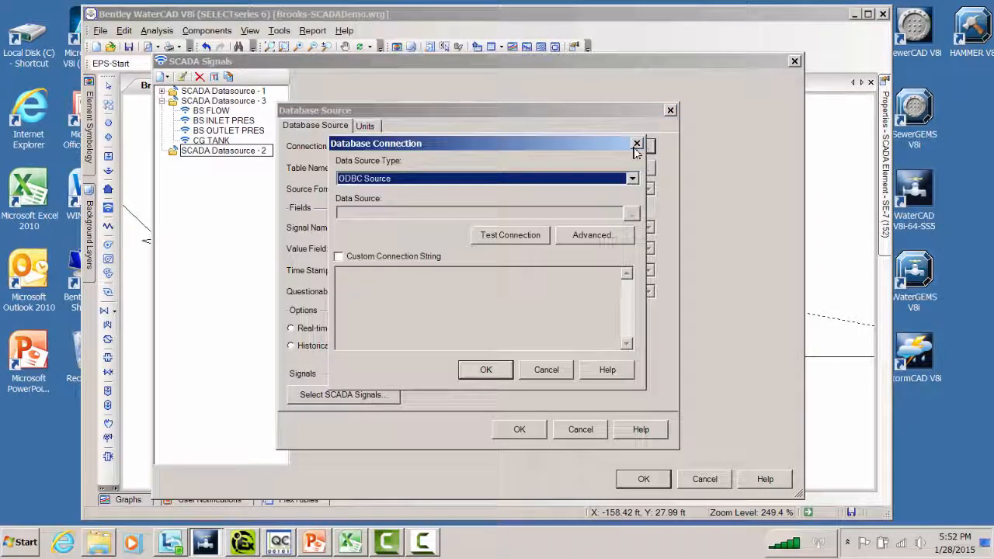
left_click(633, 180)
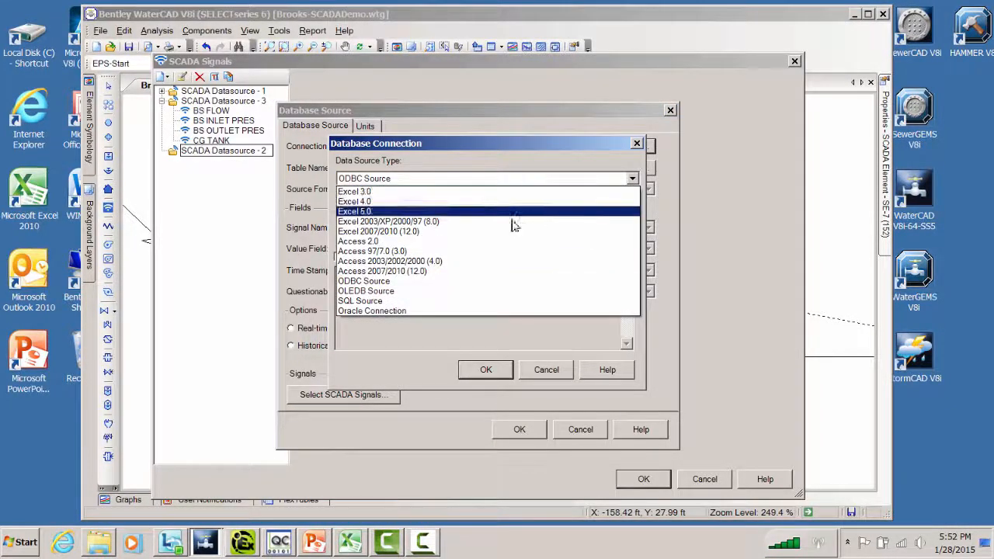
left_click(405, 223)
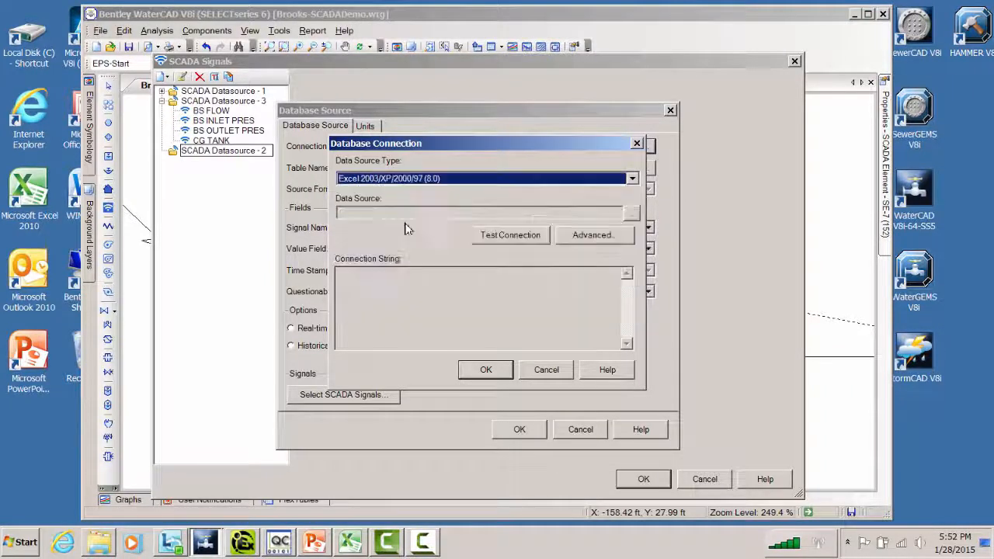
left_click(630, 214)
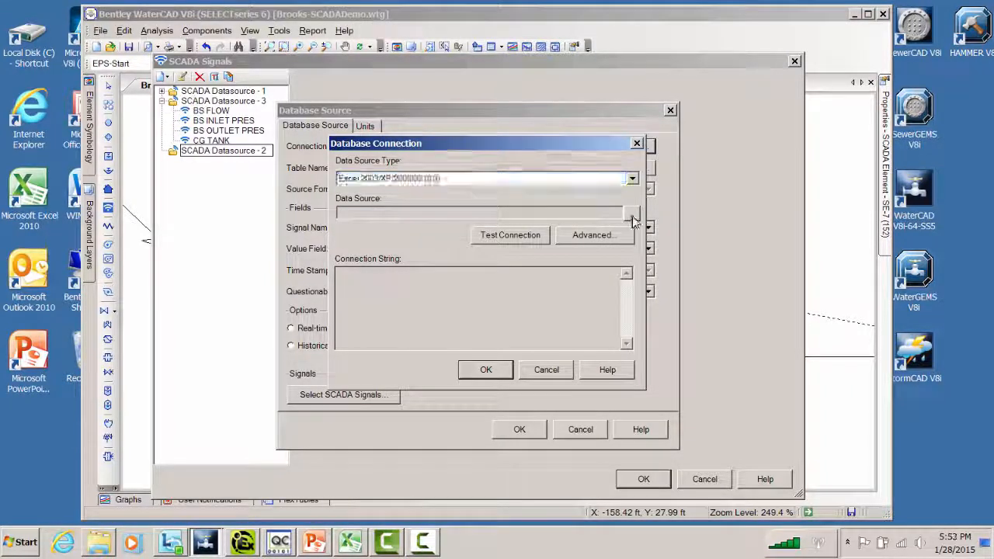
left_click(586, 252)
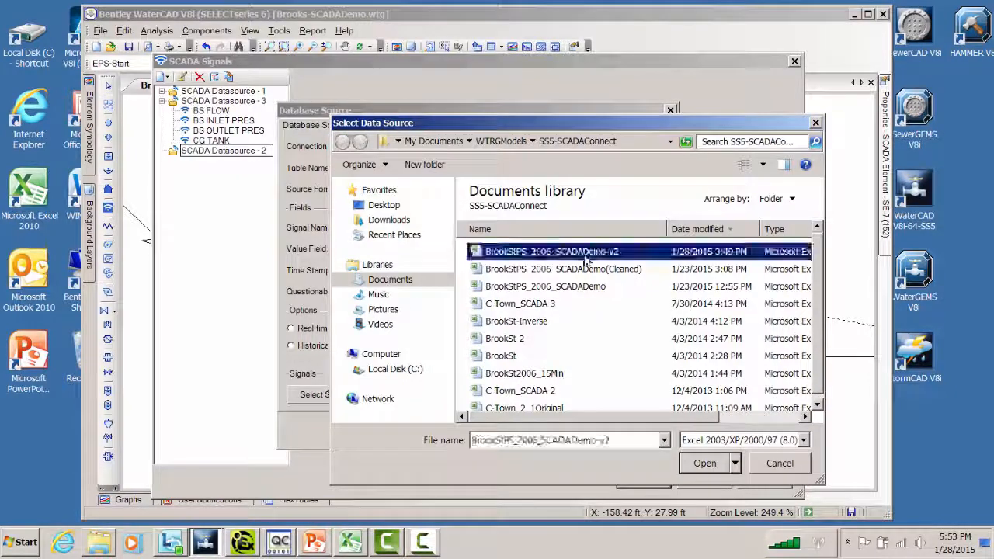
left_click(705, 463)
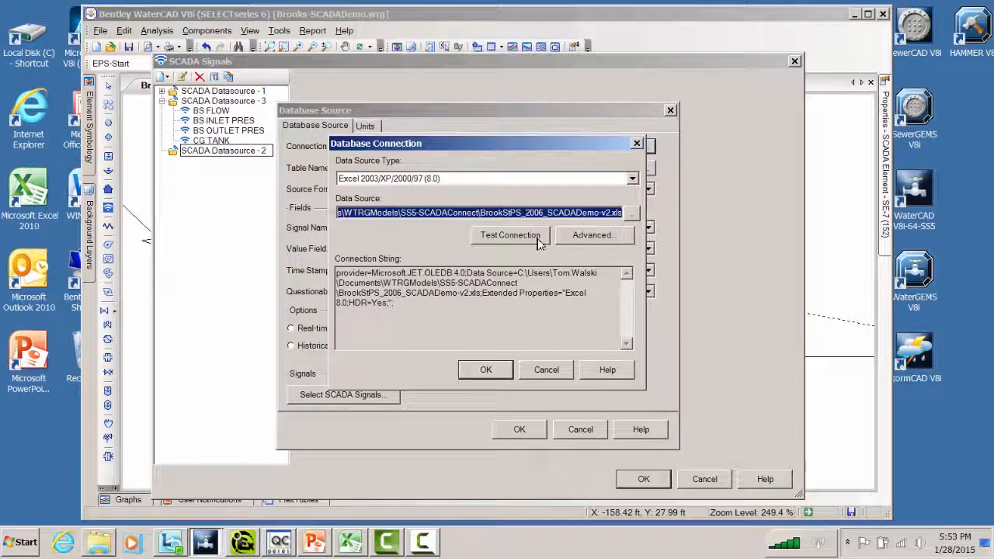
- Test the Excel database connection and accept it for the new source
left_click(509, 235)
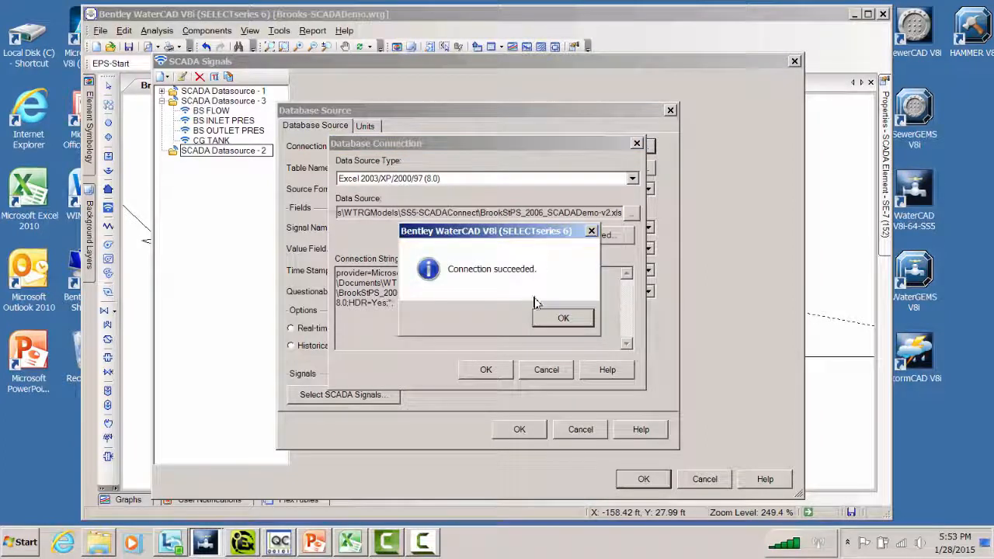
left_click(556, 319)
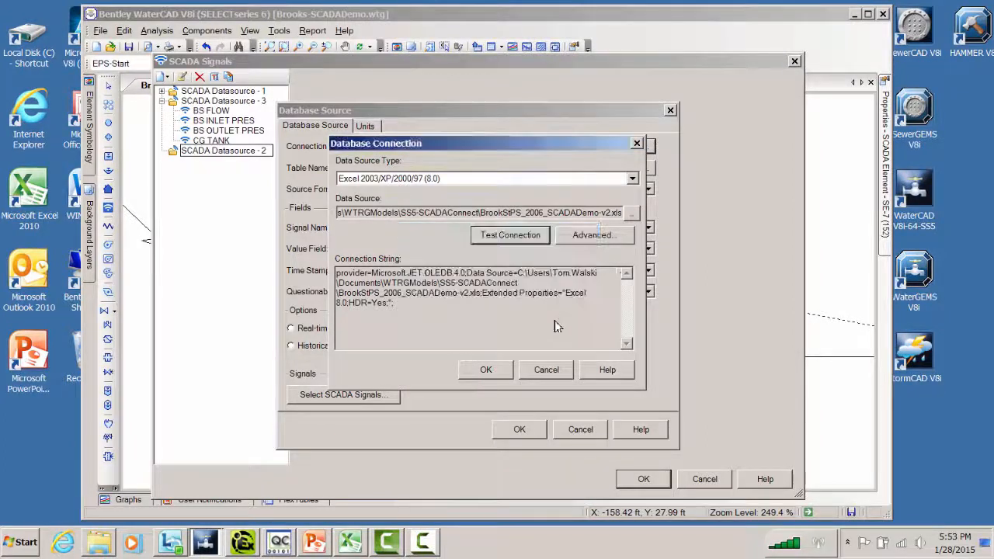
left_click(487, 370)
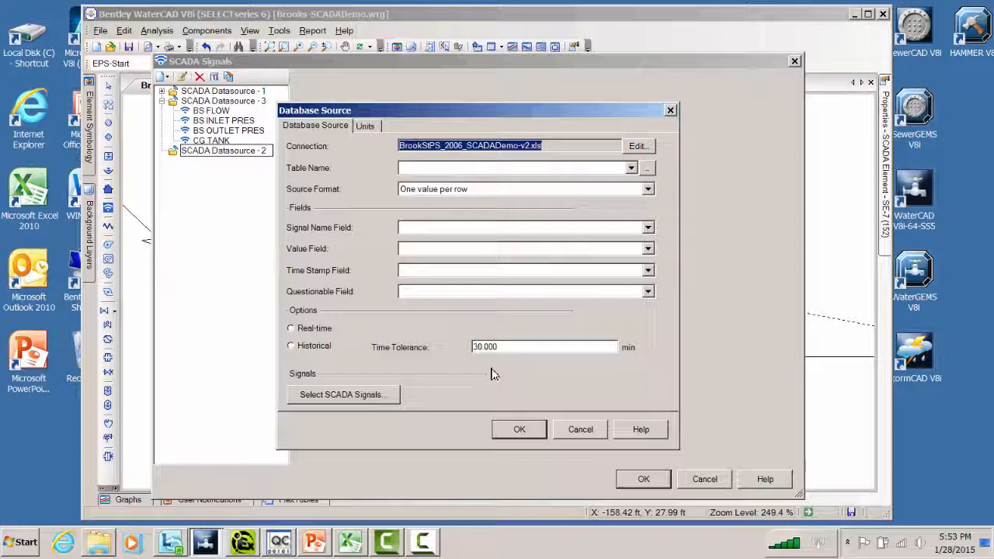
- Choose the table BrookStPS_2006_15Minutes_Try2$ and keep the source format as One value per row
left_click(631, 174)
left_click(631, 181)
left_click(631, 171)
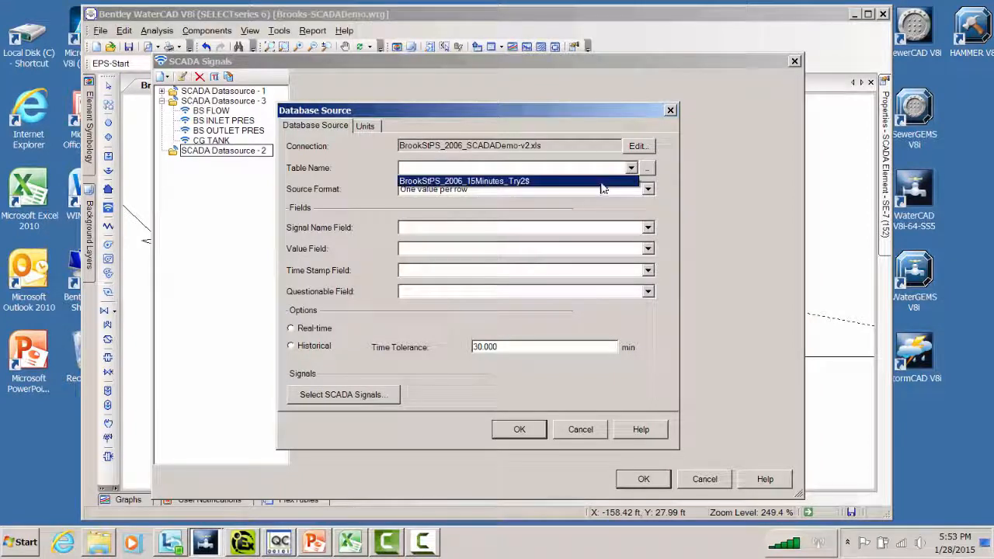
left_click(600, 182)
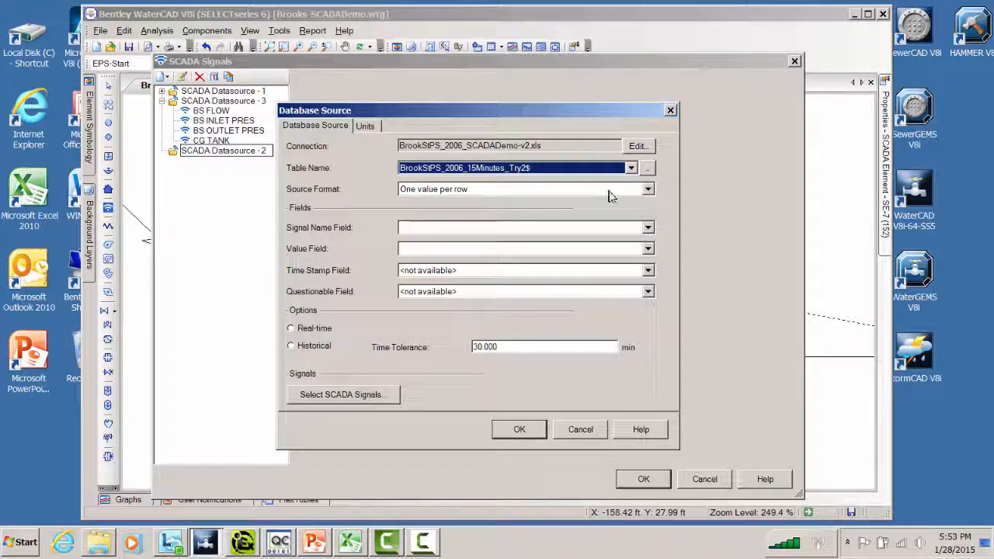
left_click(647, 190)
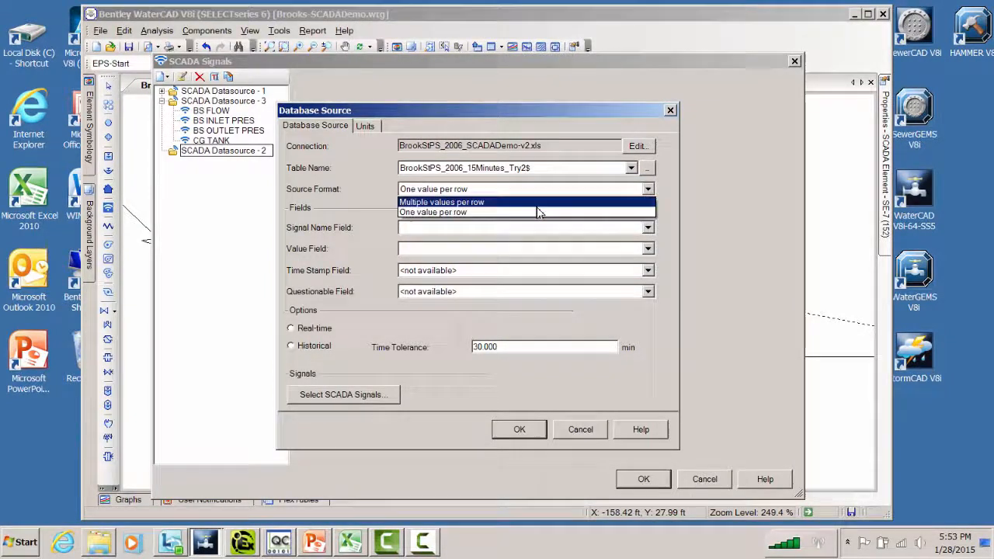
left_click(456, 193)
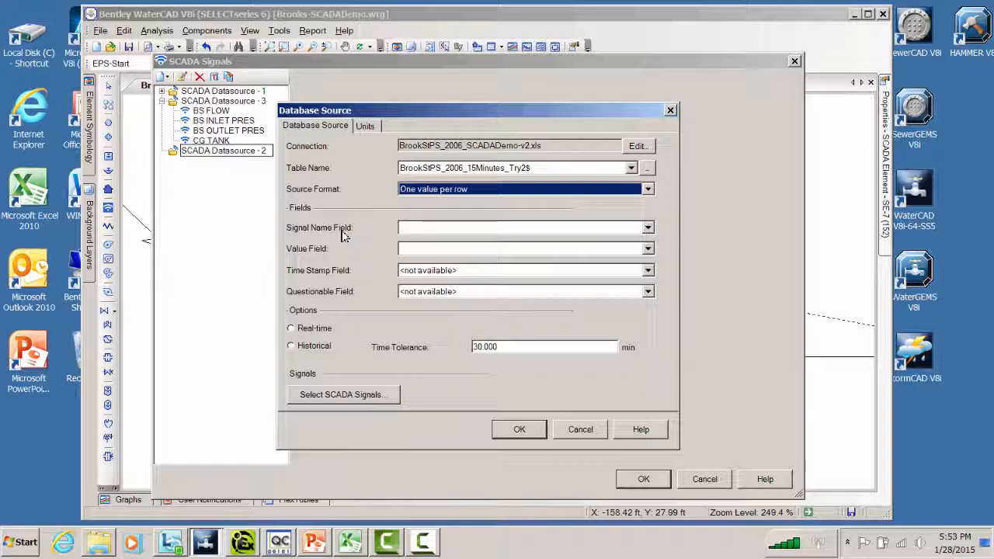
- Map signal name to Description, value to Value, time stamp to Date-Time and questionable to Quality, and treat the source as Historical
left_click(647, 229)
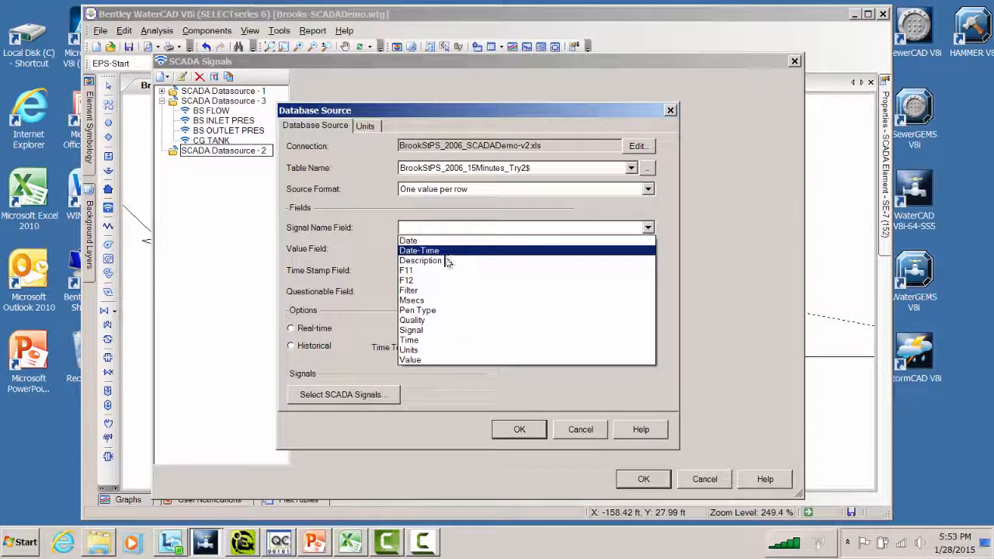
left_click(438, 263)
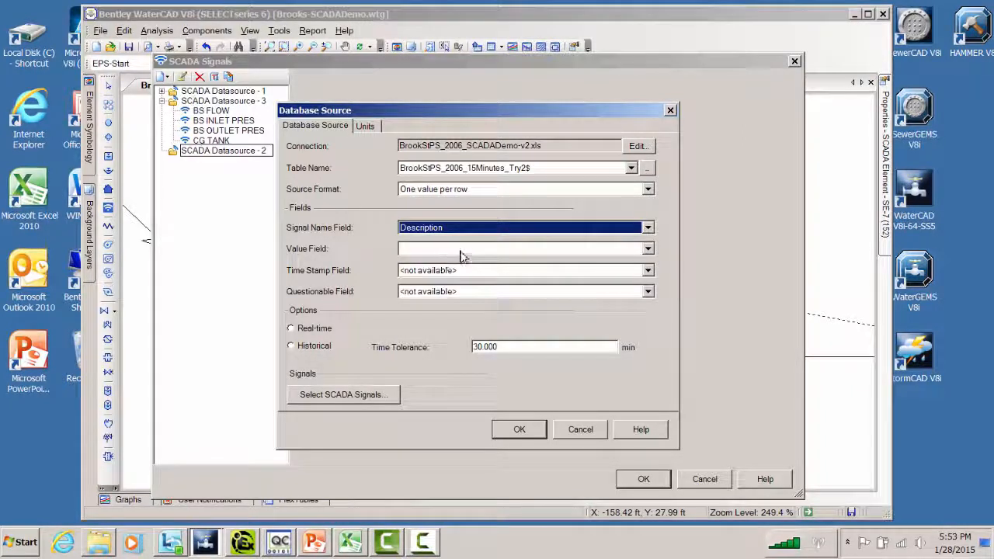
left_click(647, 248)
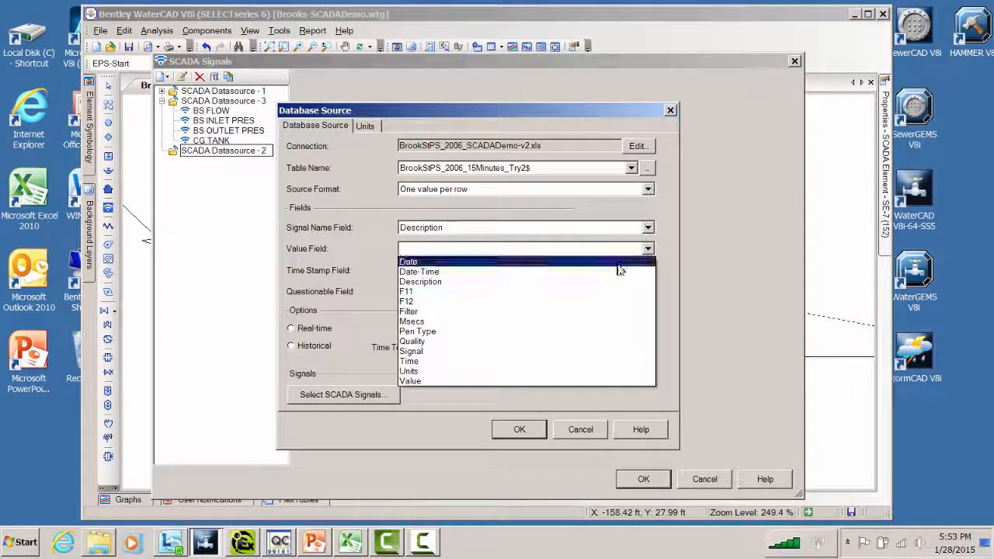
left_click(442, 380)
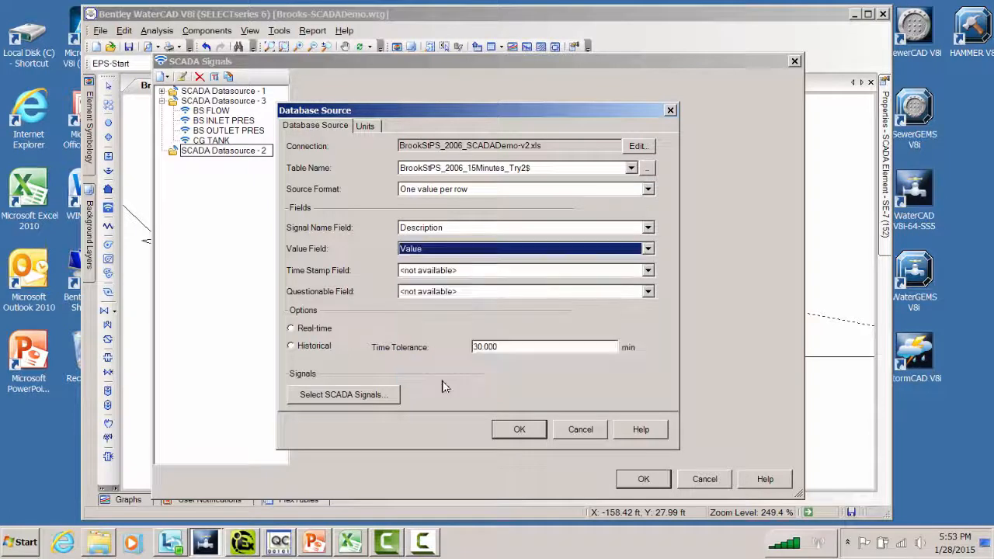
left_click(647, 270)
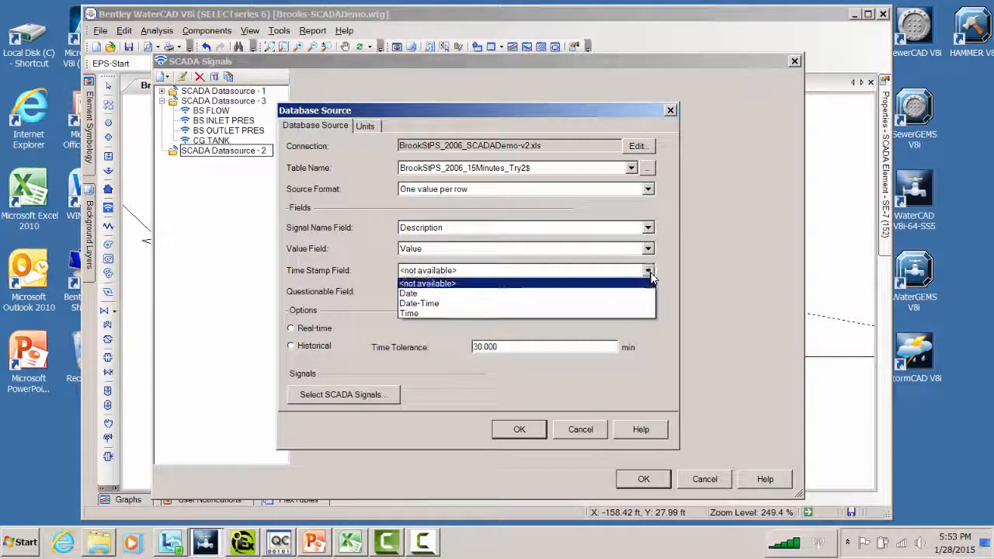
left_click(435, 306)
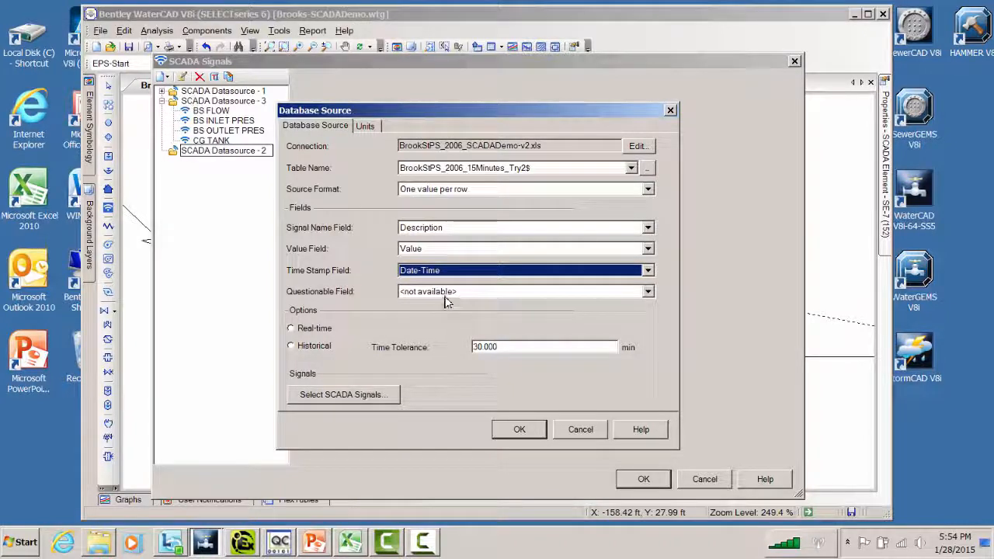
left_click(647, 291)
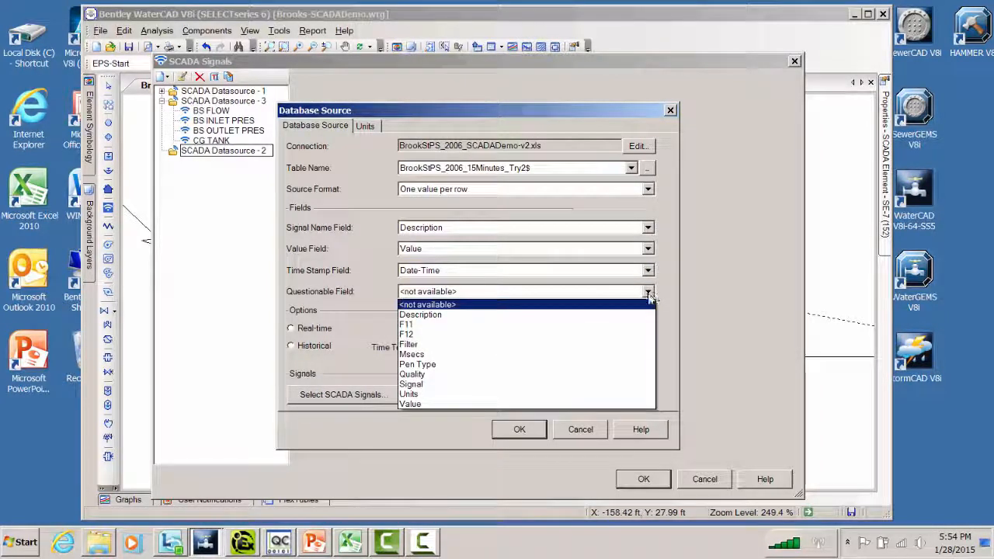
left_click(426, 374)
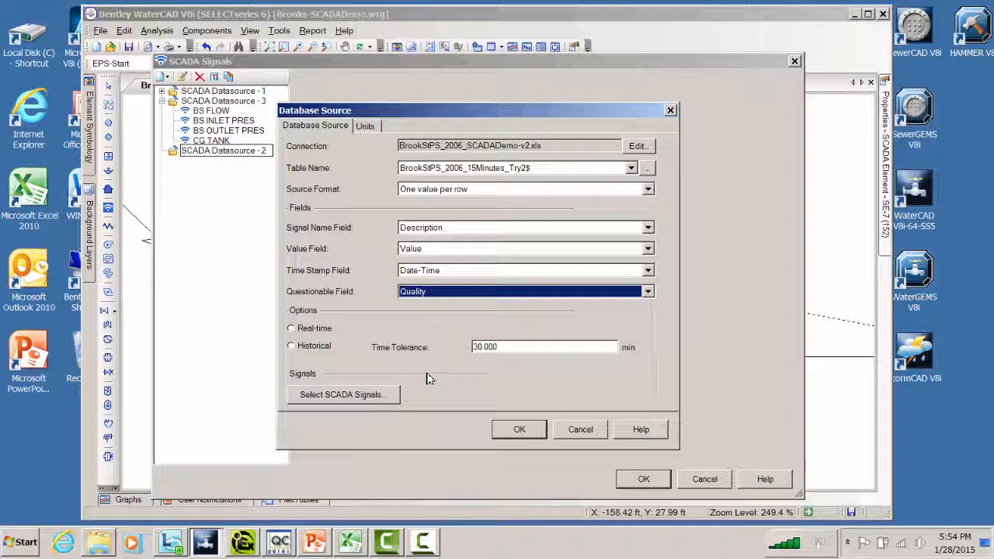
left_click(291, 347)
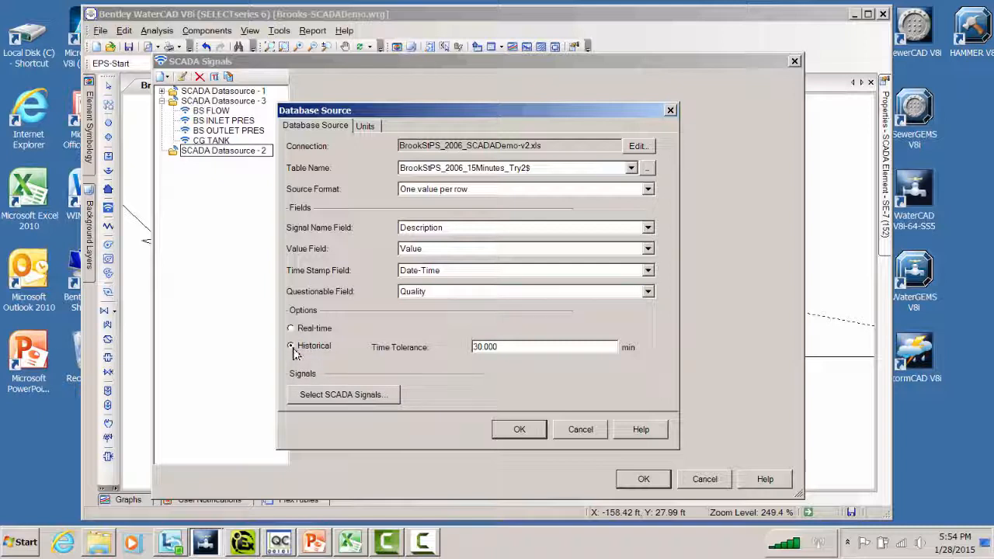
- Add the SCADA signals BS FLOW, BS INLET PRES, BS OUTLET PRES and CG TANK to the database source and accept it
left_click(327, 398)
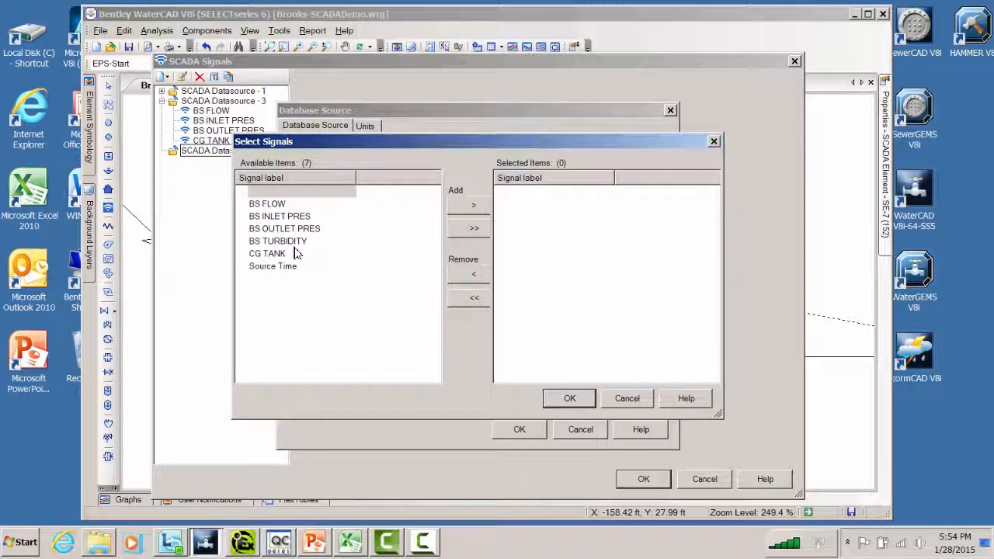
left_click(281, 204)
left_click(456, 209)
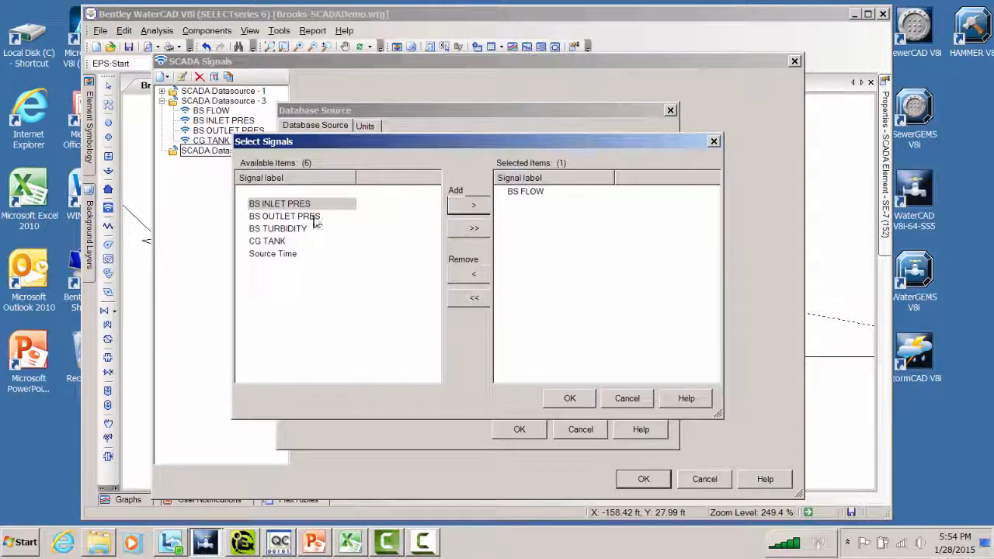
left_click(303, 203)
left_click(463, 209)
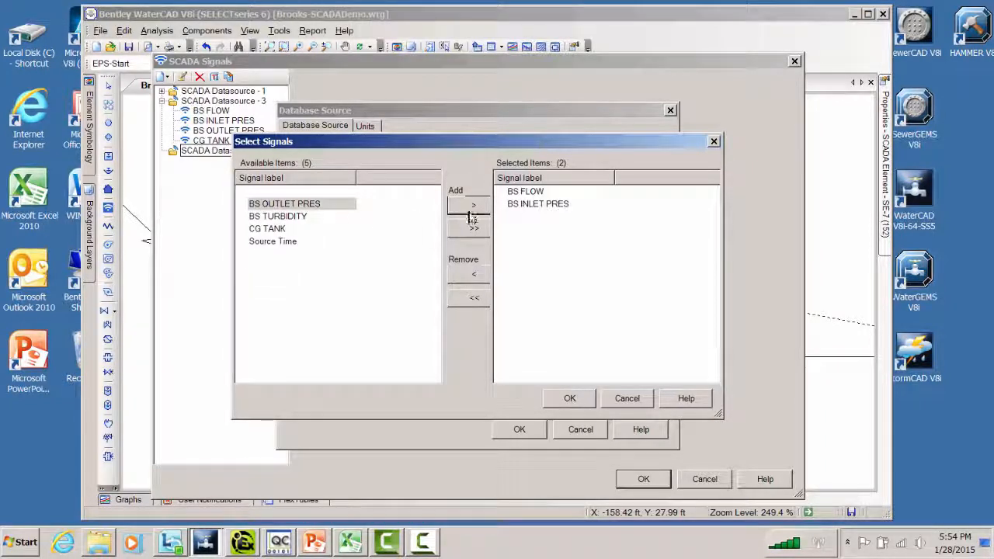
left_click(466, 209)
left_click(280, 217)
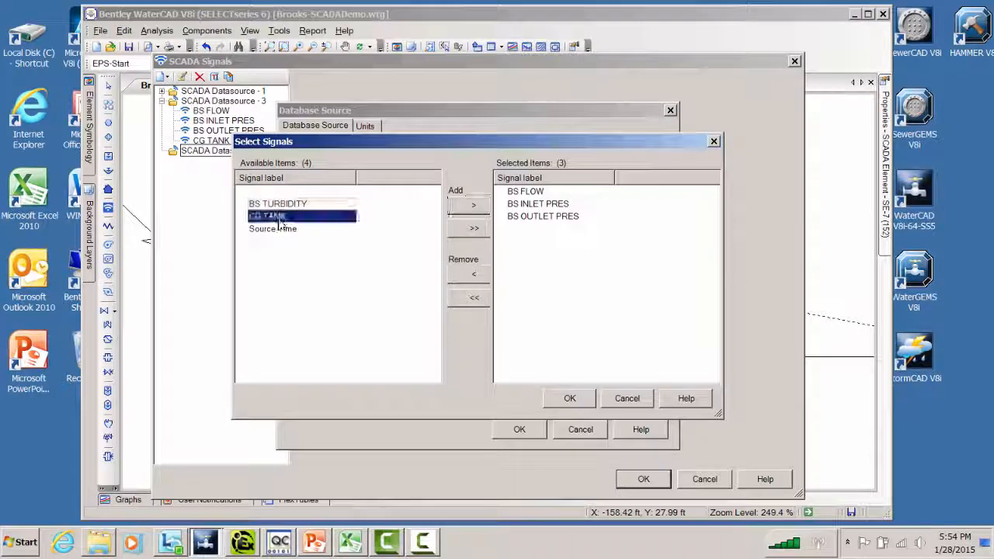
left_click(468, 206)
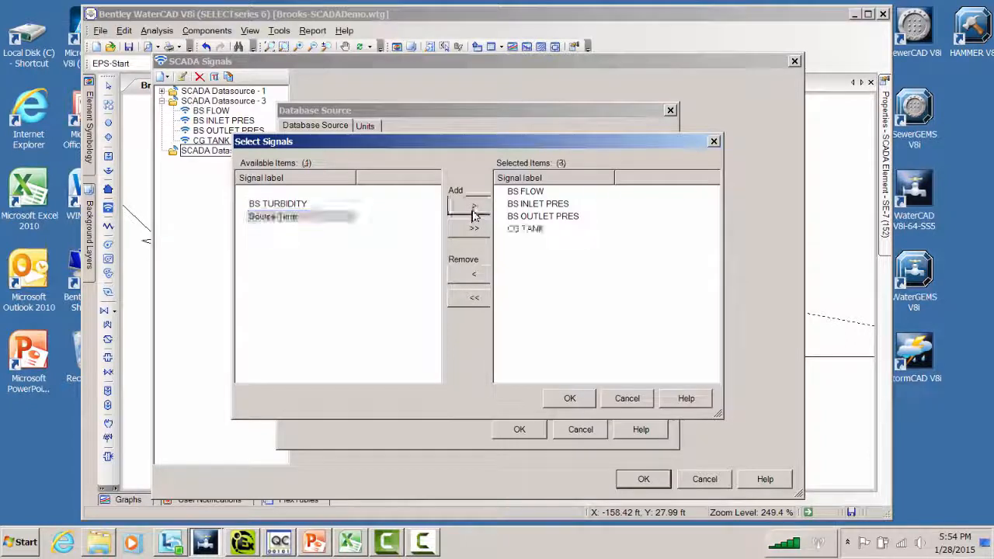
left_click(567, 400)
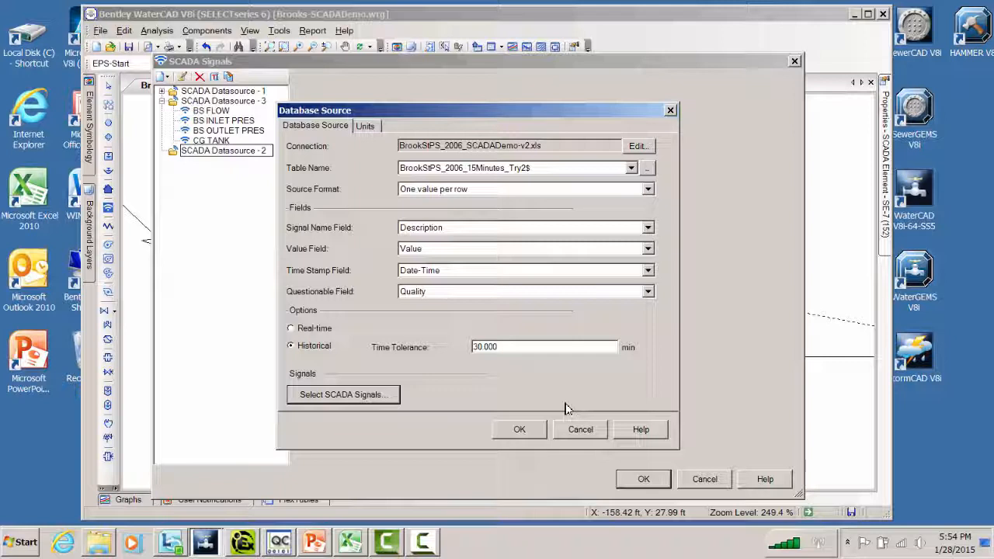
left_click(519, 429)
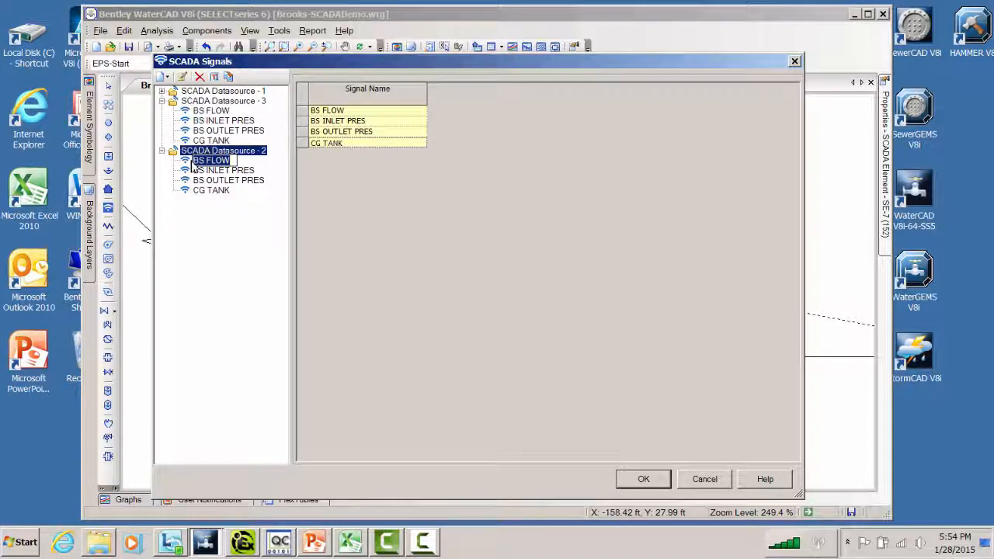
- Show the historical preview of the new source's BS FLOW signal and set its start date to 8/1/2006
double_click(194, 163)
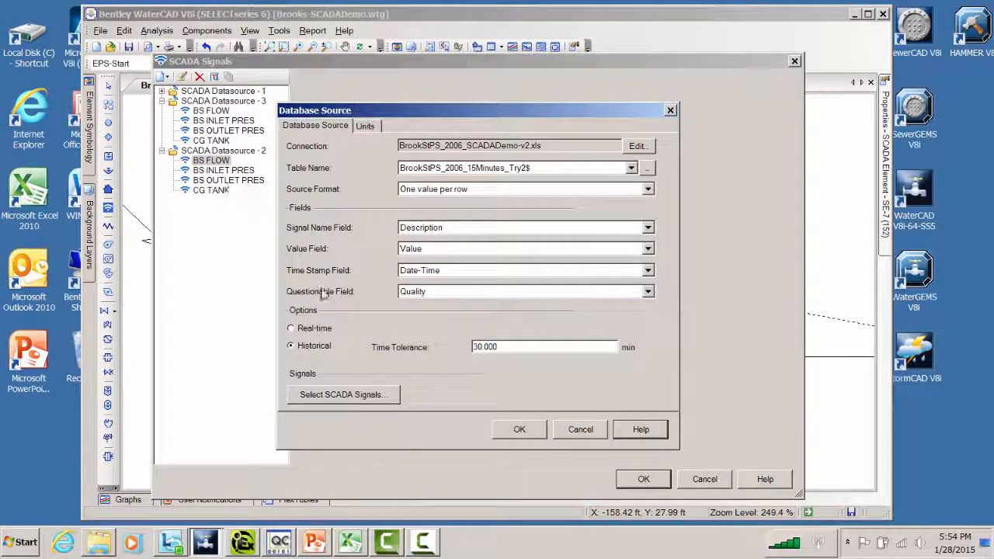
left_click(575, 432)
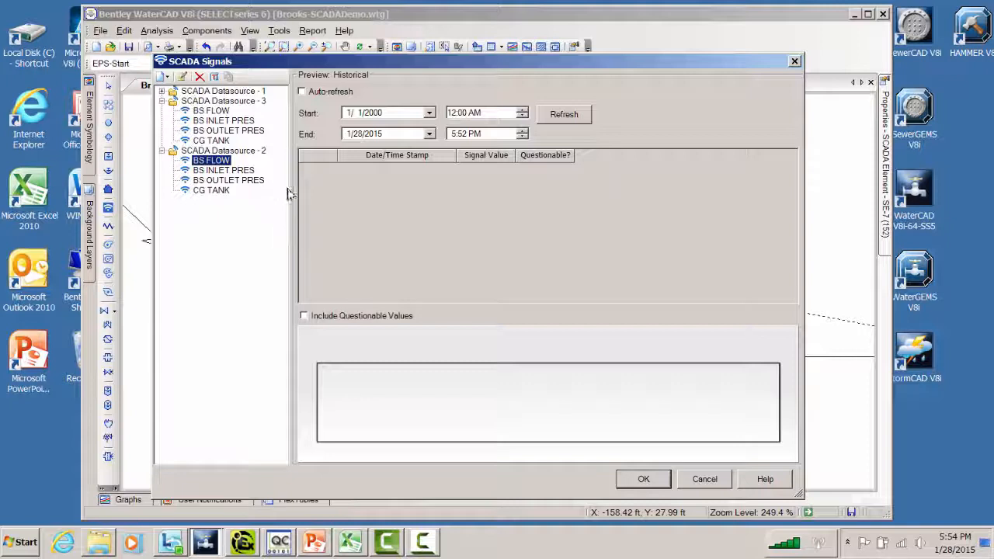
left_click(390, 117)
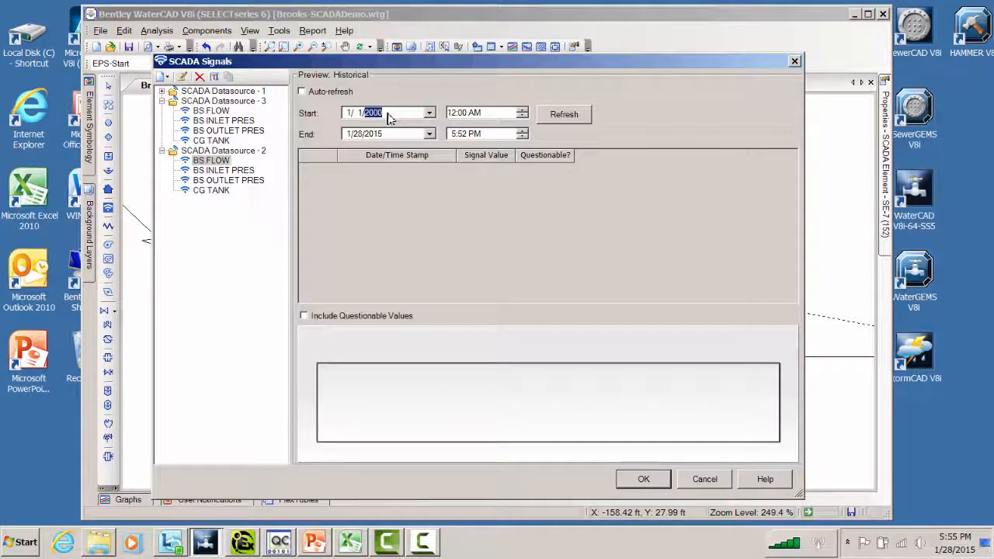
left_click(349, 115)
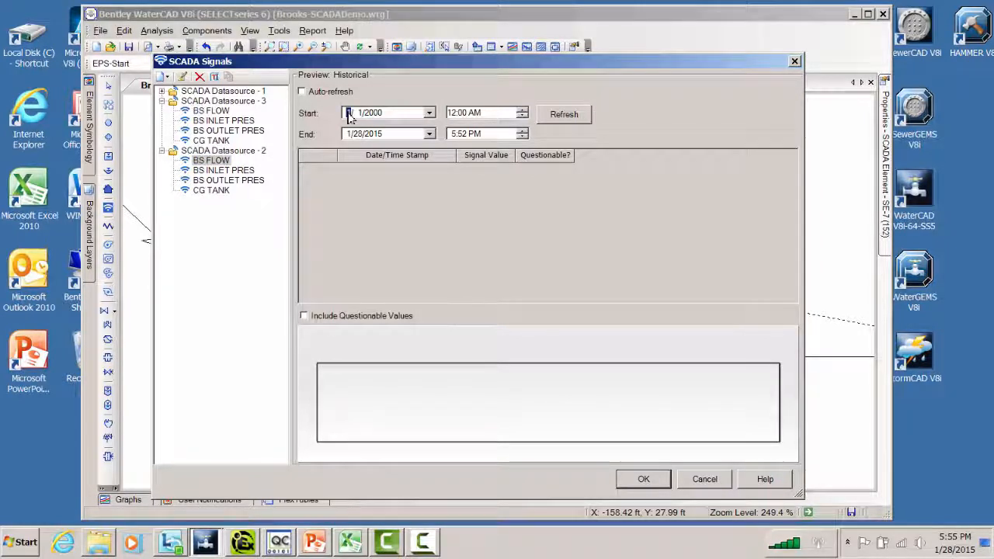
key("Right")
key("Right")
type("2006")
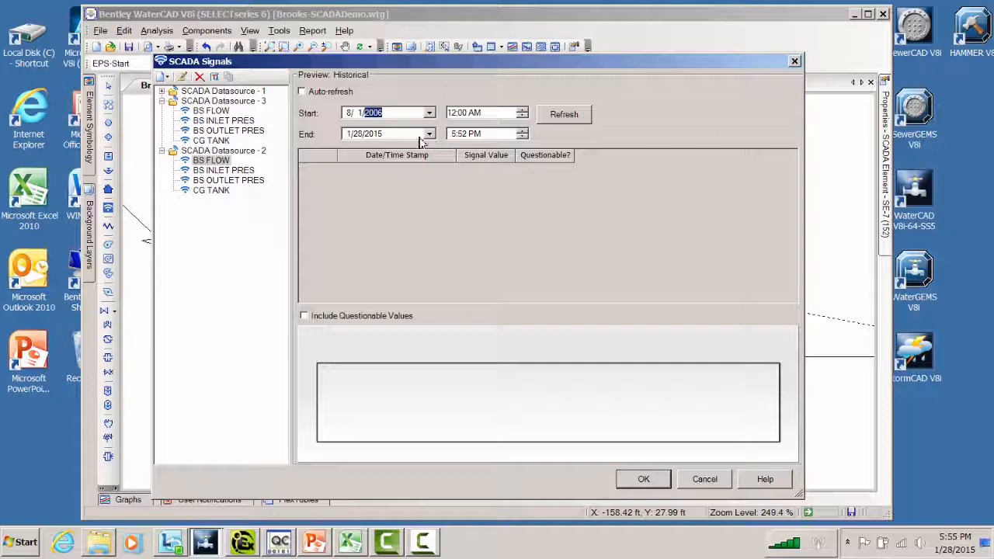
- Set the preview end date to 8/4/2006, load the BS FLOW data for that range and accept the SCADA signals
left_click(350, 137)
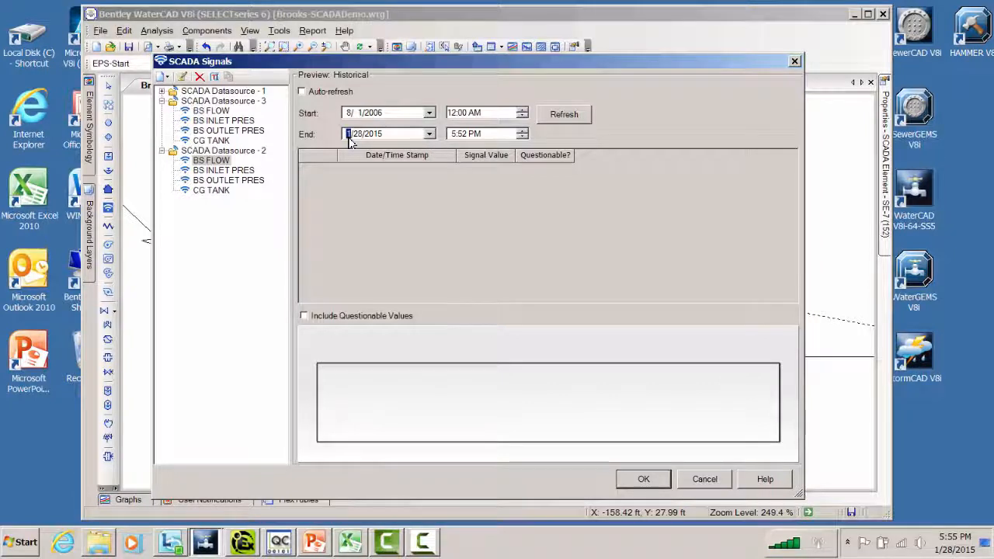
type("8142")
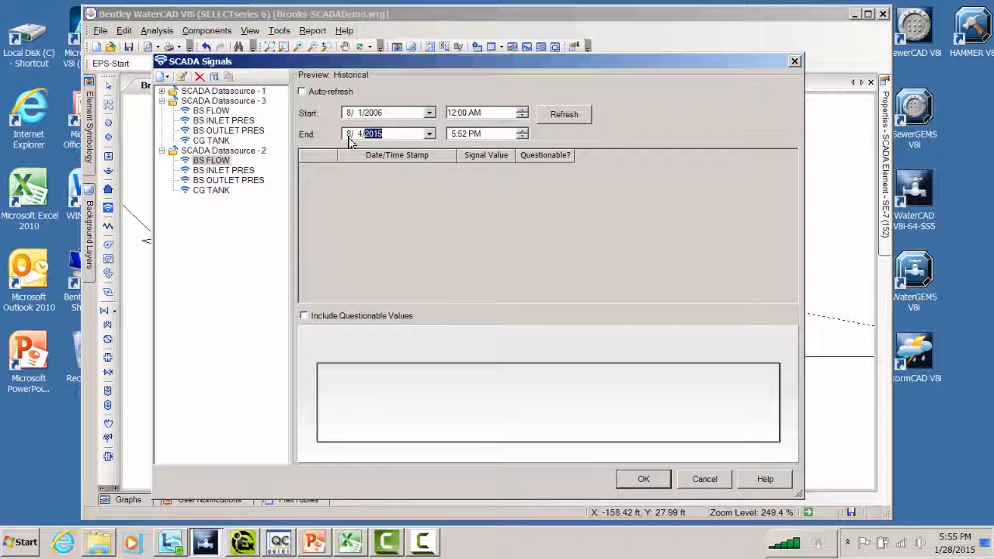
type("006")
left_click(560, 118)
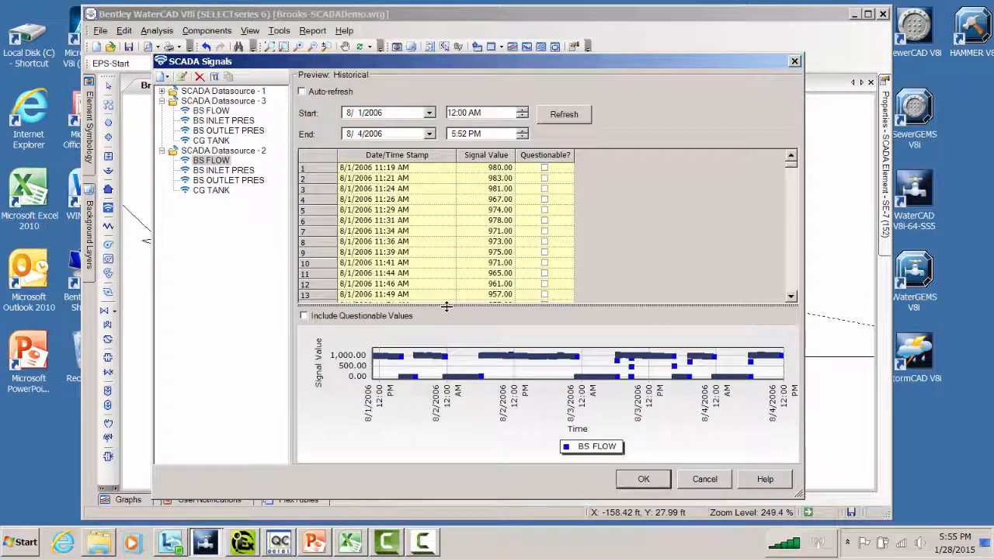
left_click_drag(447, 306, 454, 269)
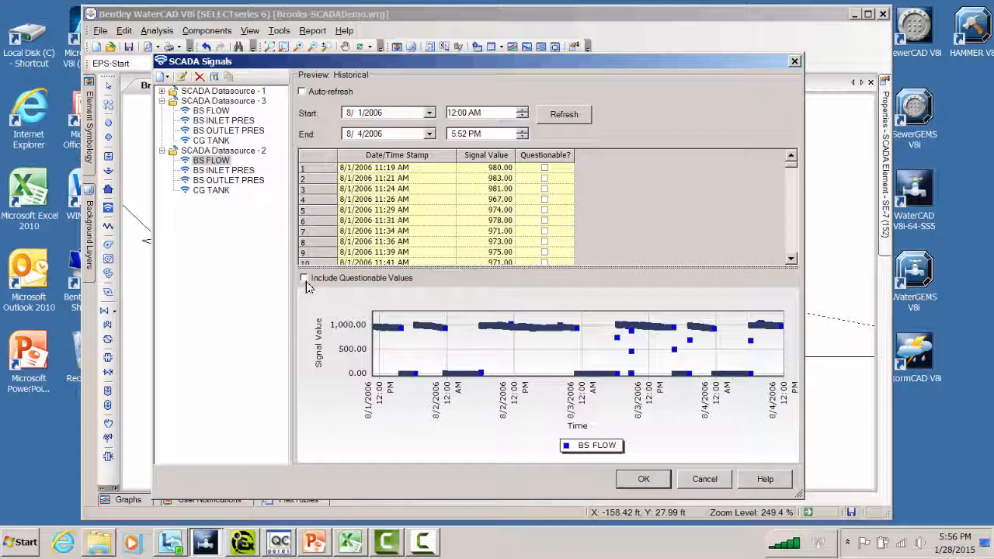
left_click(644, 479)
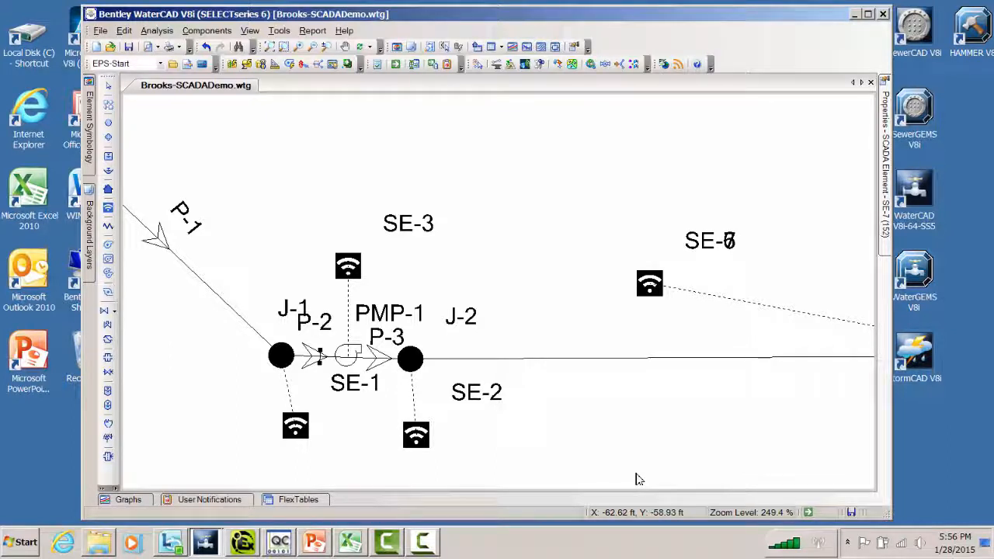
- Review the model element, field and historical signal assigned to SCADA elements SE-3, SE-2 and SE-1
left_click(351, 268)
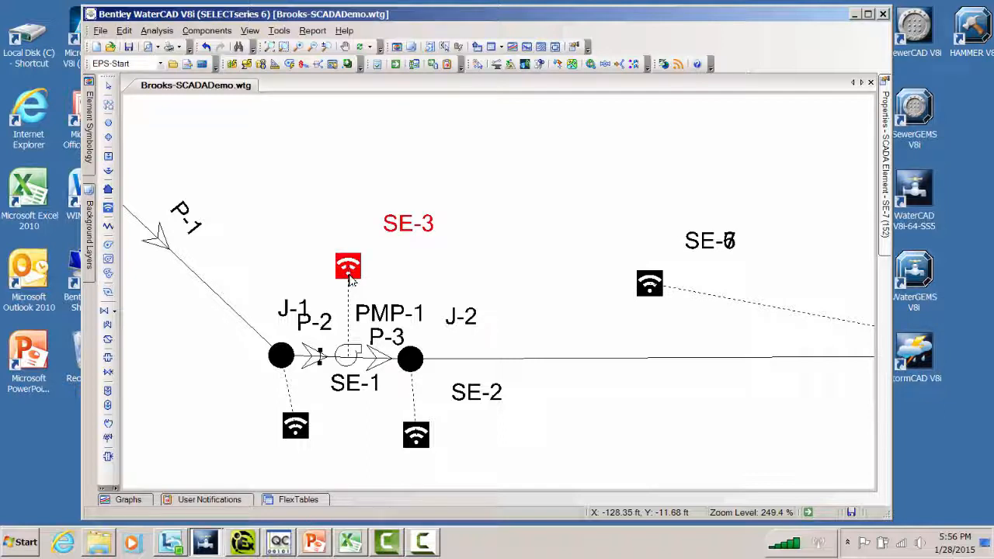
mouse_move(885, 225)
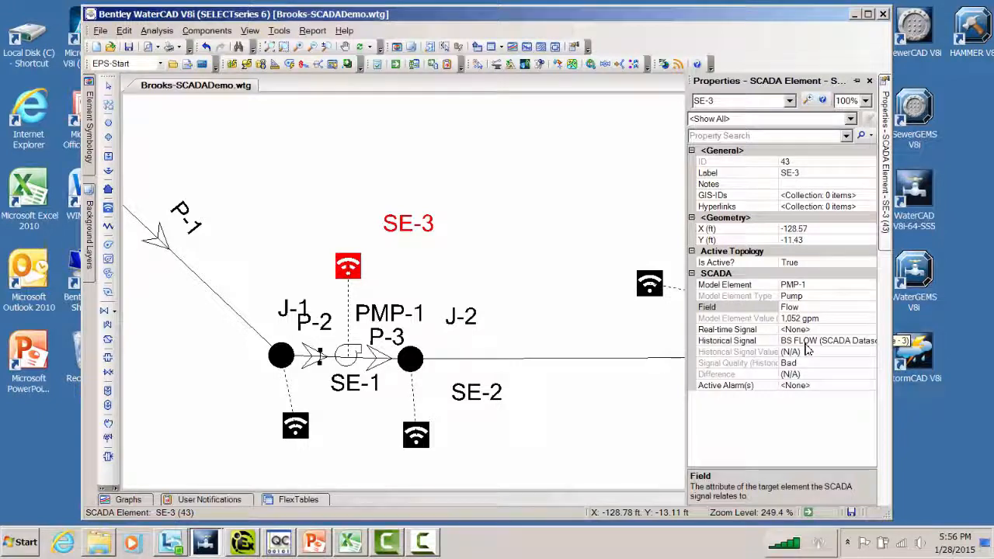
left_click(417, 435)
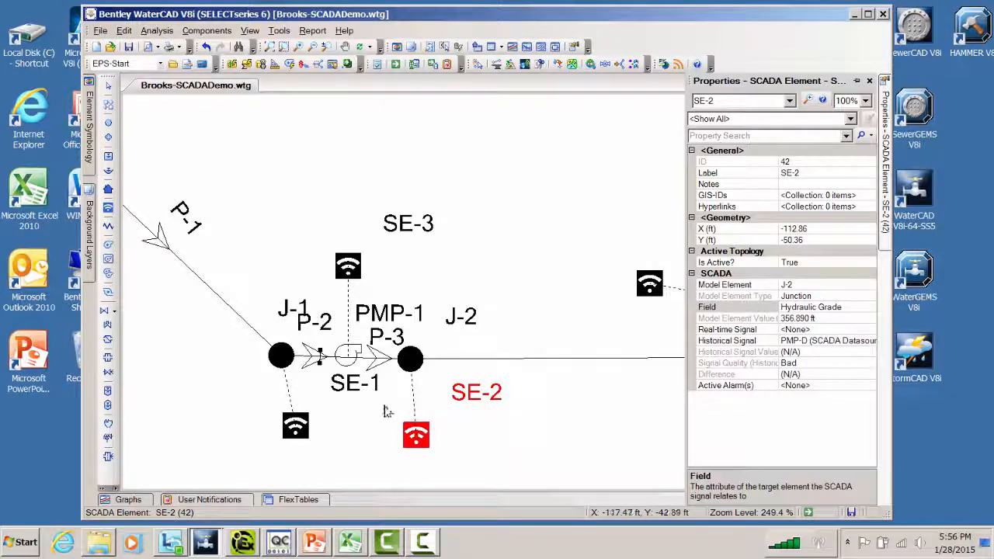
left_click(296, 426)
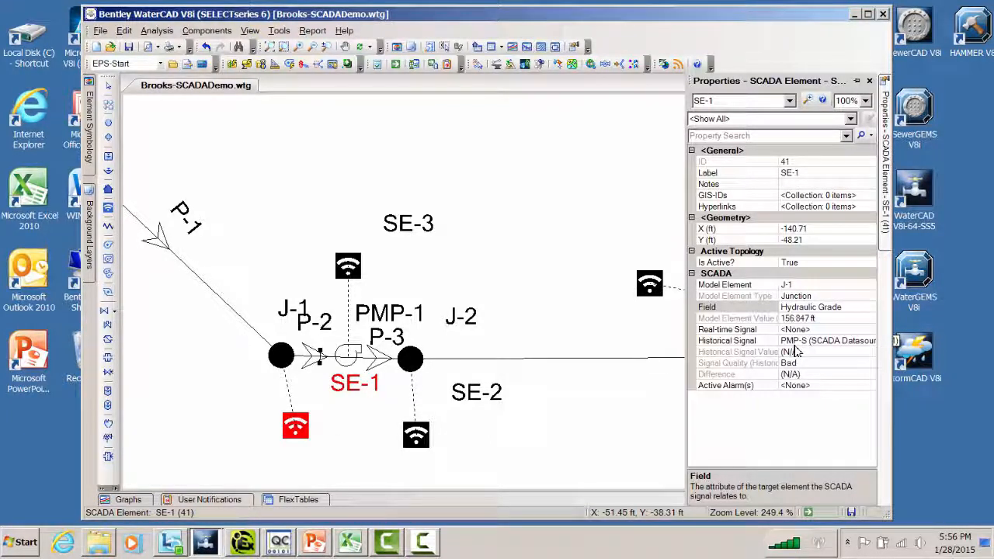
- Delete the overlapping SCADA elements SE-6 and SE-7 above pipe P-4
left_click(651, 286)
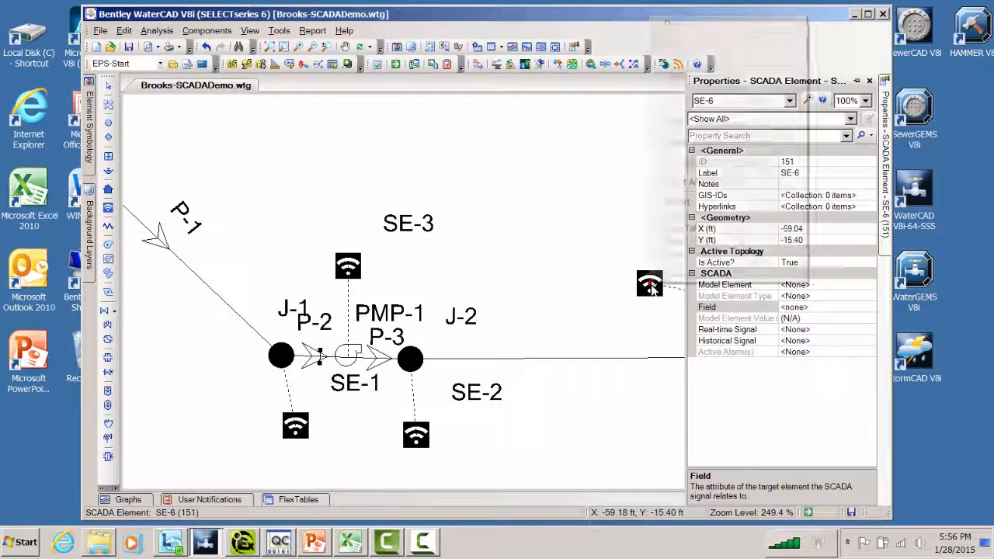
right_click(652, 287)
left_click(650, 293)
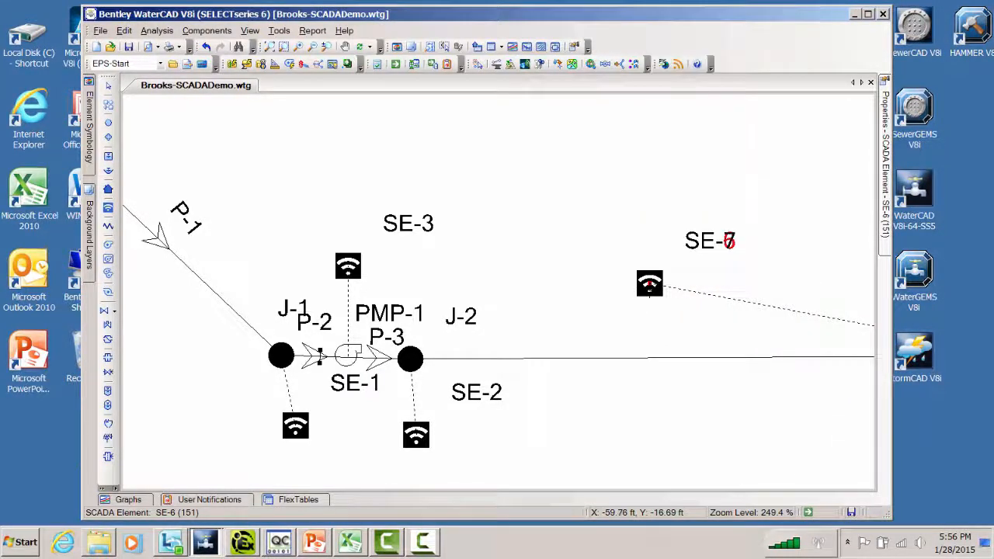
key("Delete")
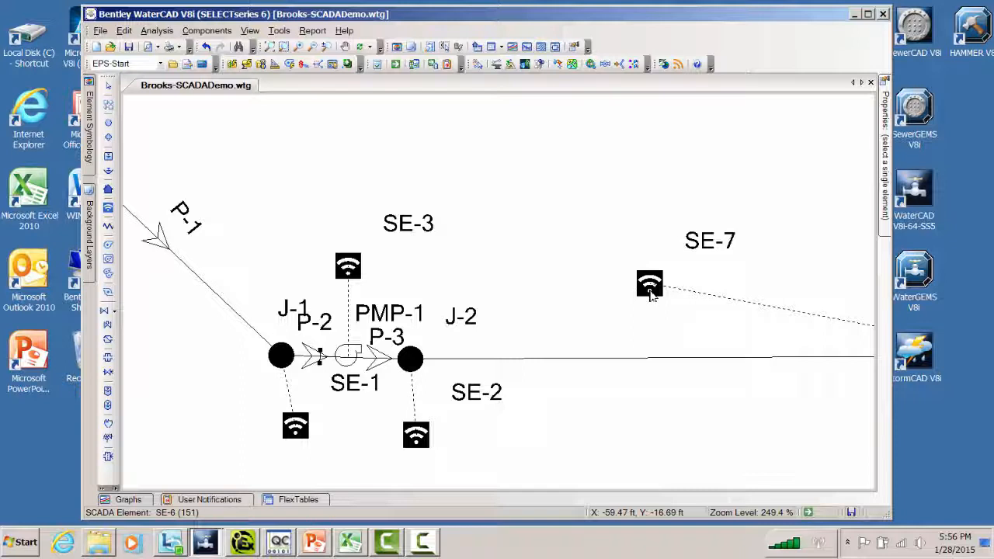
left_click(649, 293)
key("Delete")
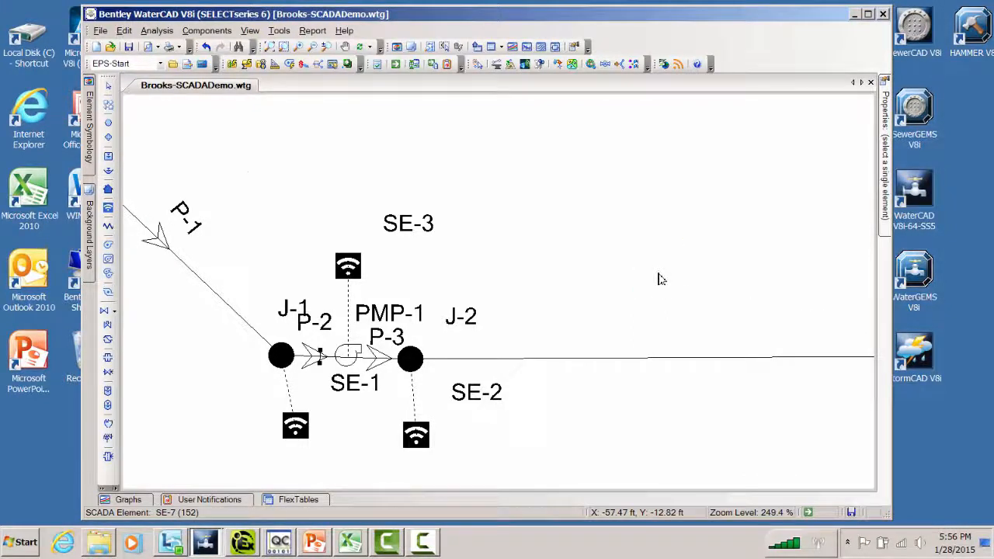
scroll(657, 278, "down", 3)
mouse_move(697, 246)
left_mouse_down()
mouse_move(517, 285)
mouse_move(447, 312)
left_mouse_up()
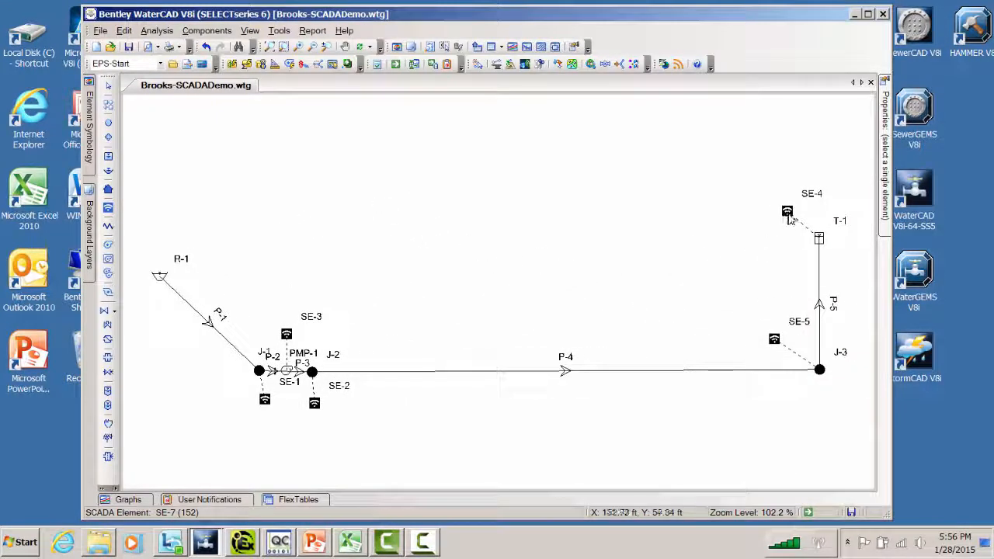
- Rename the SCADA element SE-4 at tank T-1 as Tank Signal
double_click(787, 211)
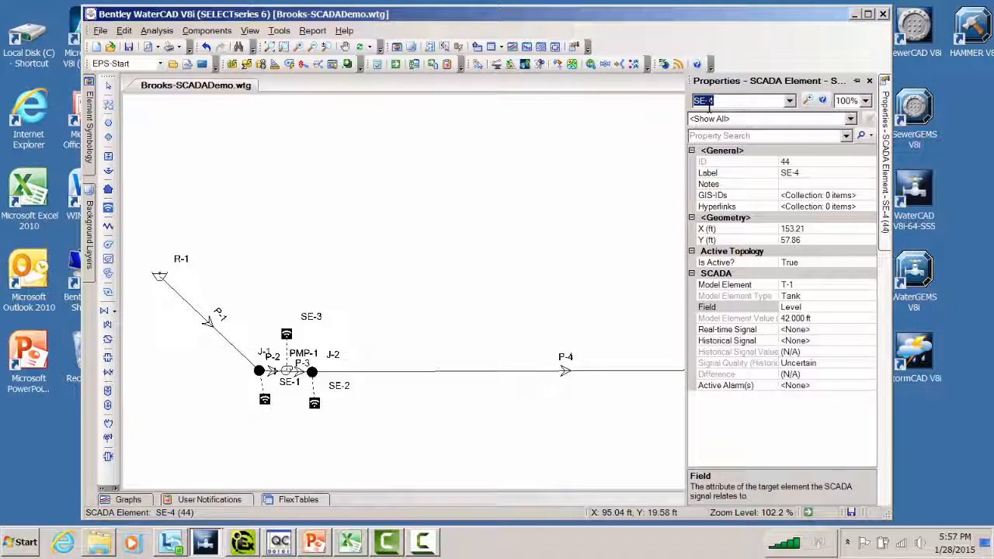
left_click(798, 173)
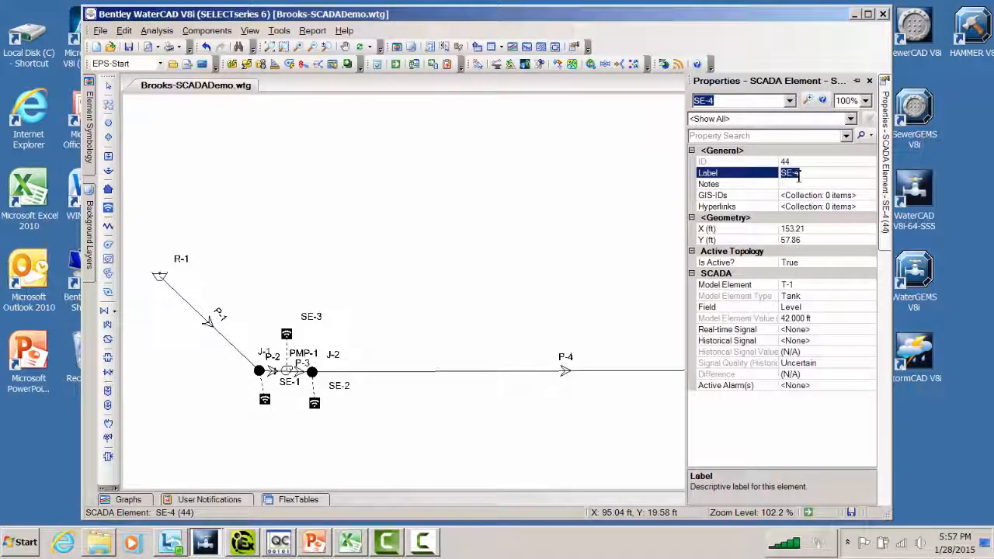
type("Ta")
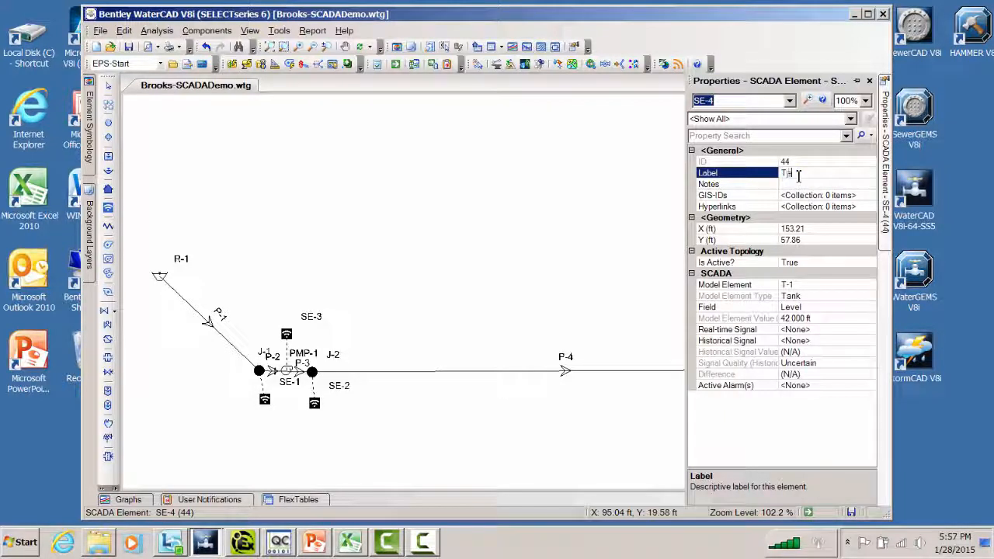
type("nk SEgnal")
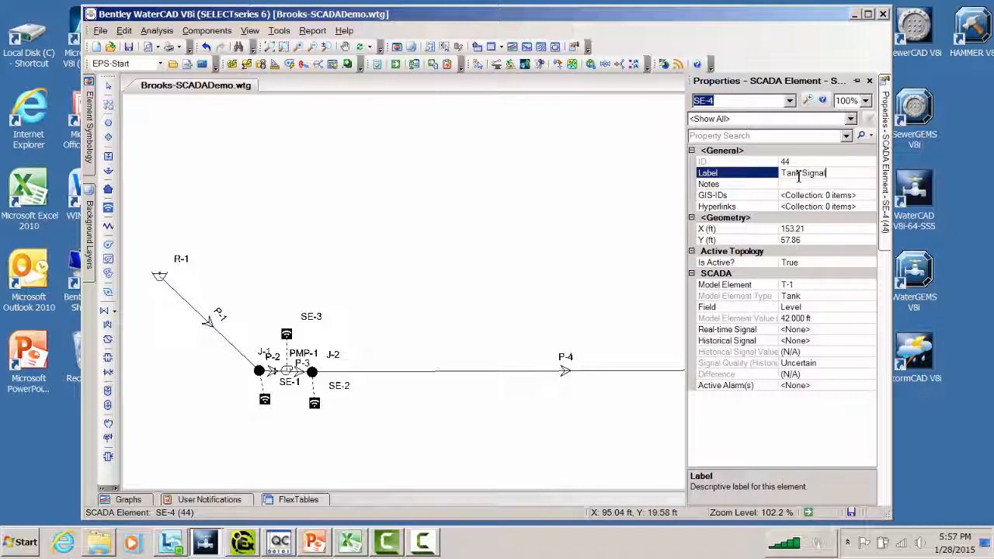
key("Return")
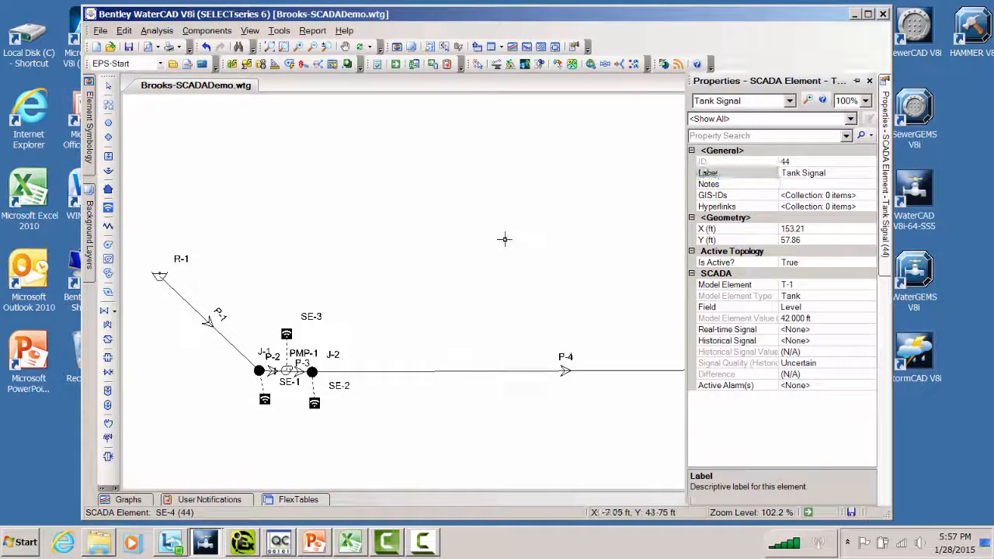
left_click(525, 253)
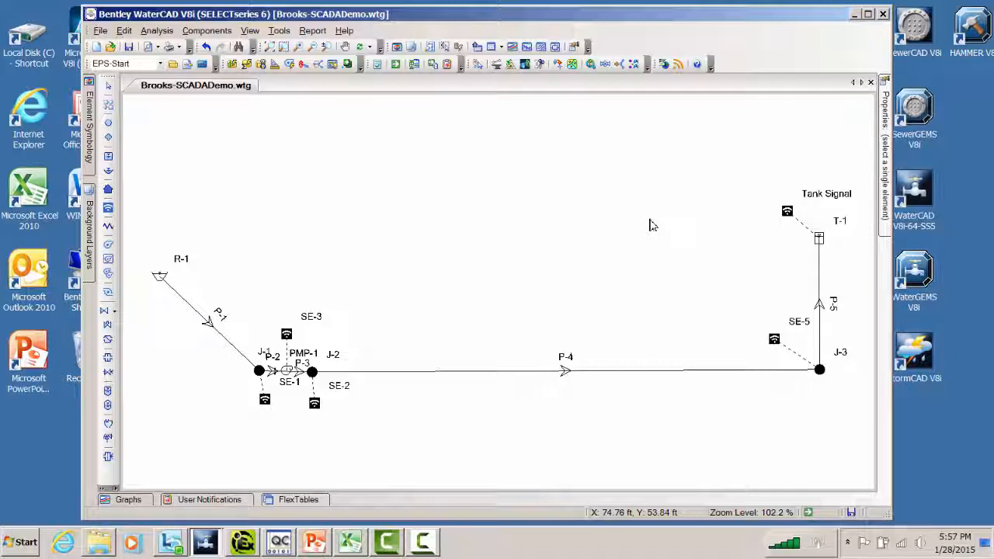
- Graph the Tank Signal element's model and historical signal values for the EPS-Start scenario, then close the graph
right_click(790, 221)
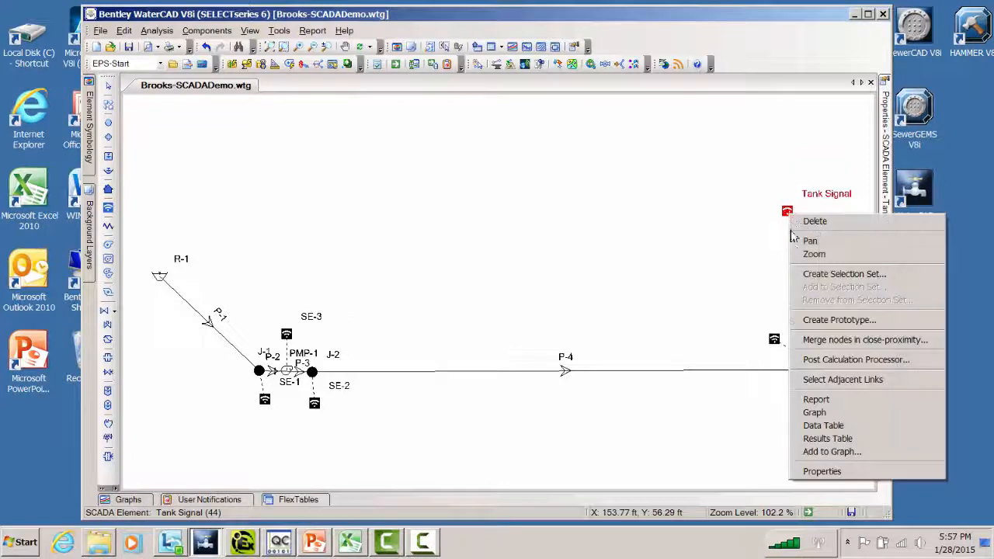
left_click(830, 412)
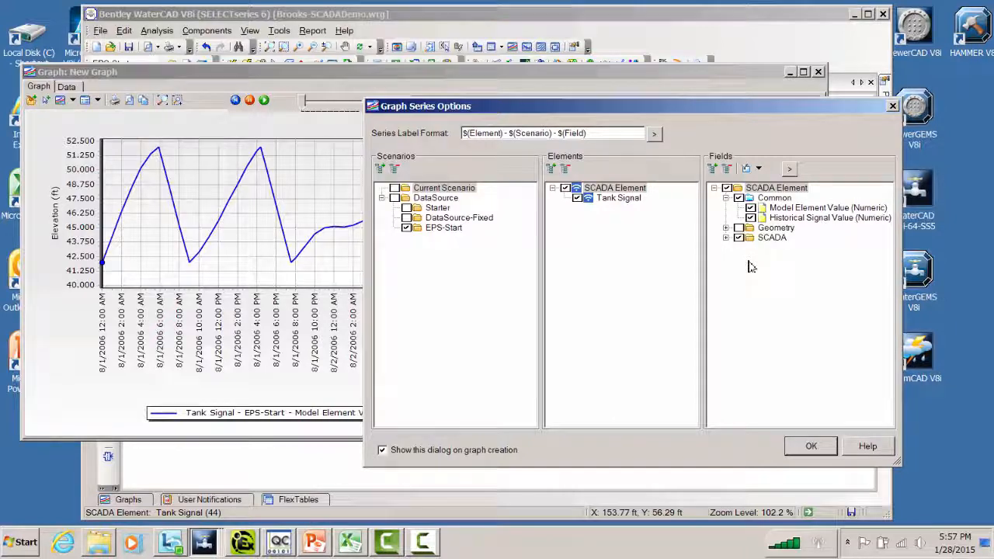
left_click(809, 444)
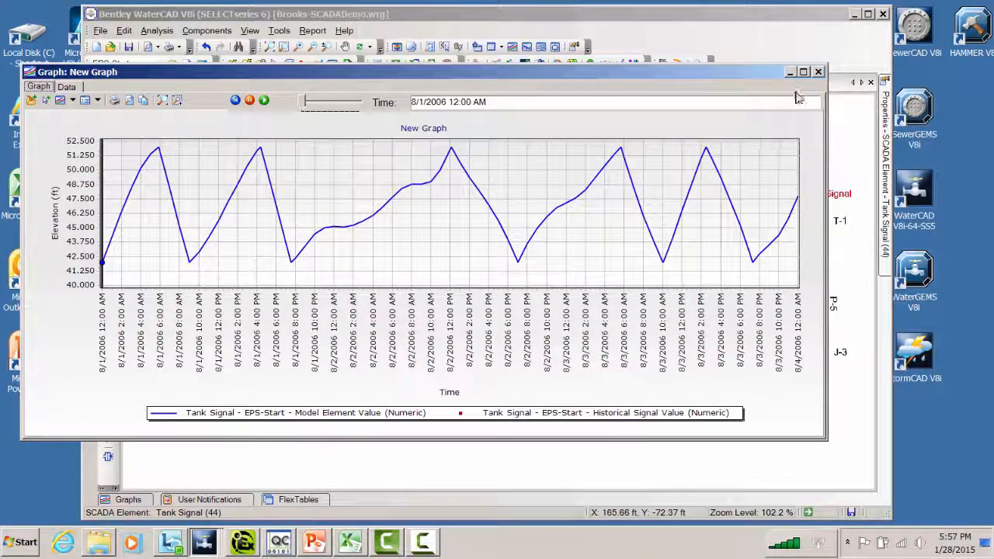
left_click(818, 72)
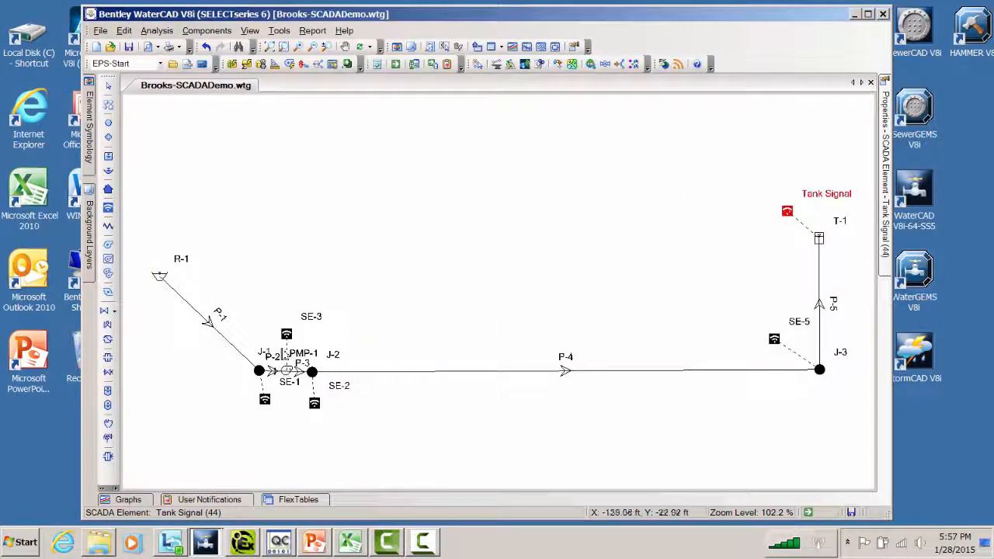
- Graph SE-3's model and historical signal values for EPS-Start to compare the pump flows, then close the graph
right_click(294, 338)
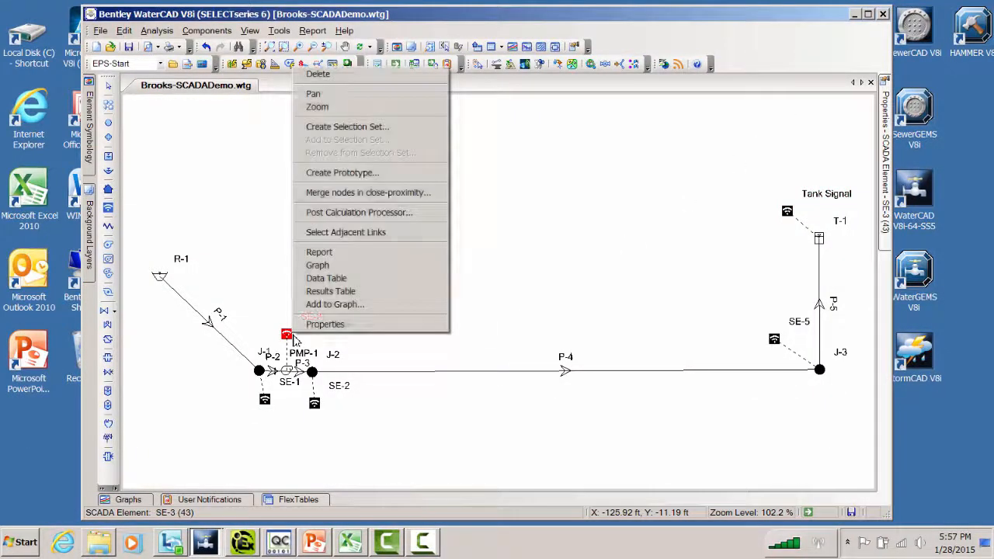
left_click(326, 273)
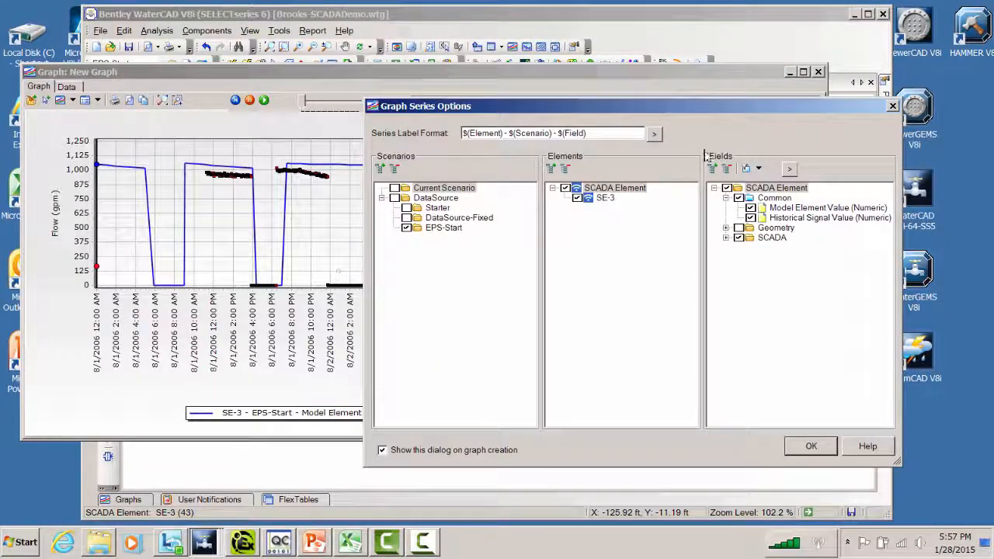
left_click(808, 448)
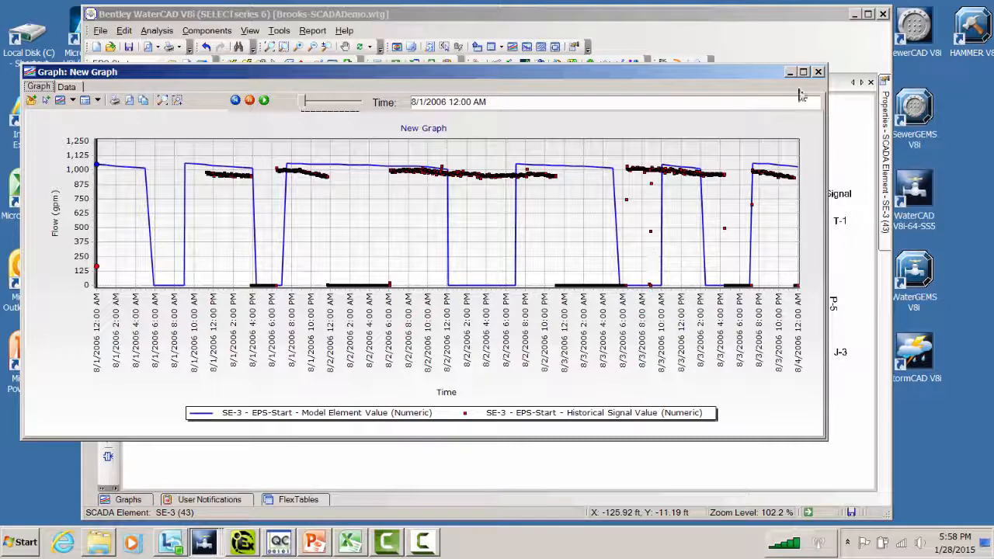
left_click(817, 71)
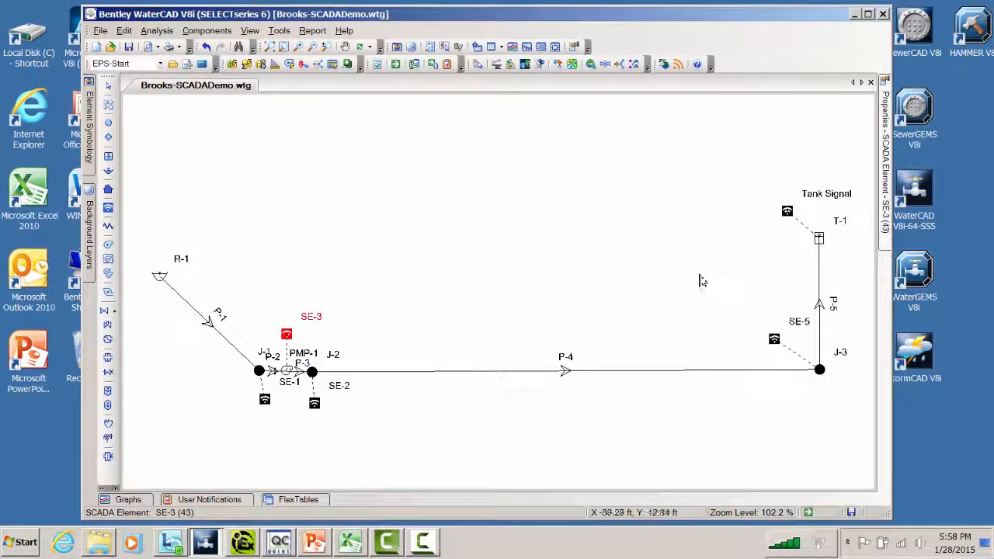
- Set the model's current time to 8/2/2006 8:00 AM (32.000 hours) in the Time Browser
double_click(786, 217)
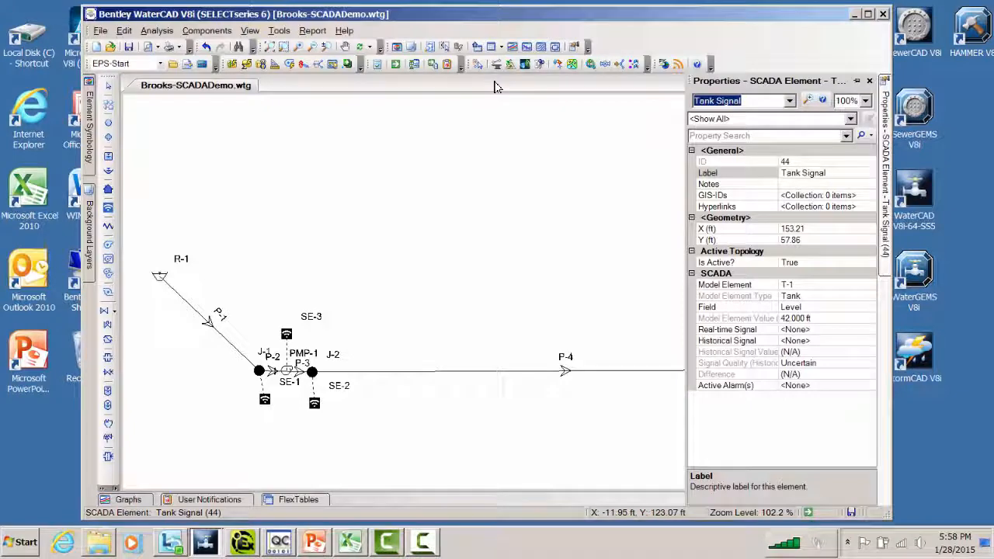
left_click(432, 65)
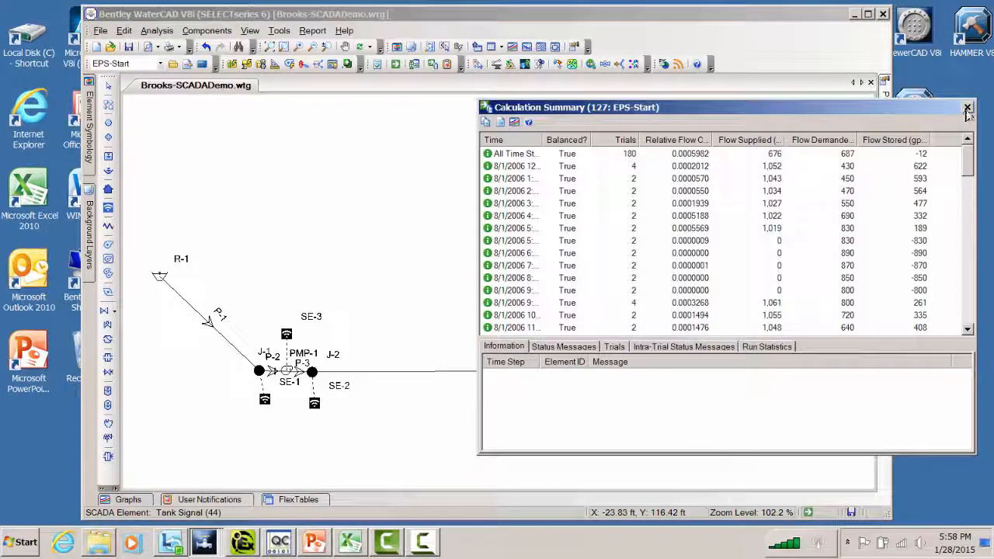
left_click(966, 107)
left_click(413, 64)
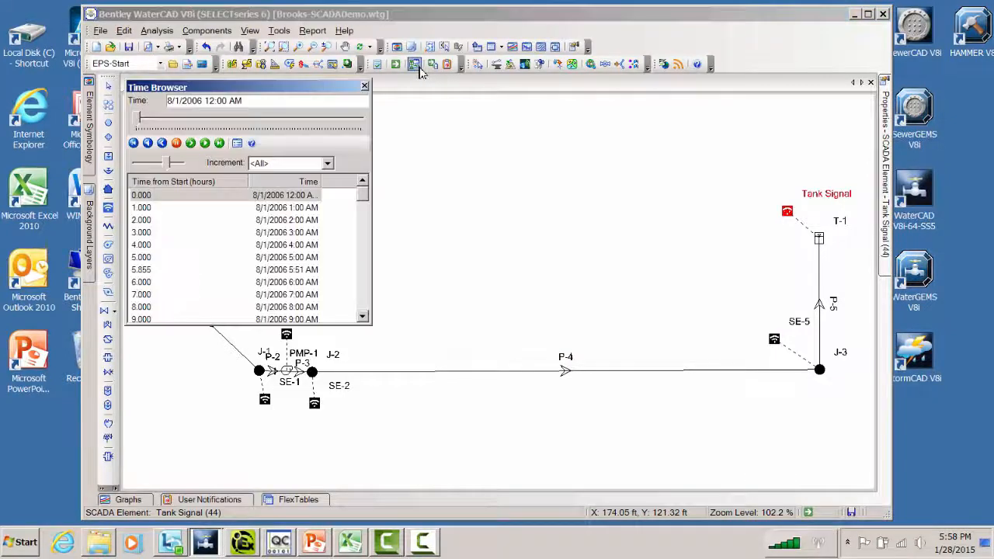
left_click_drag(363, 192, 353, 248)
left_click(292, 258)
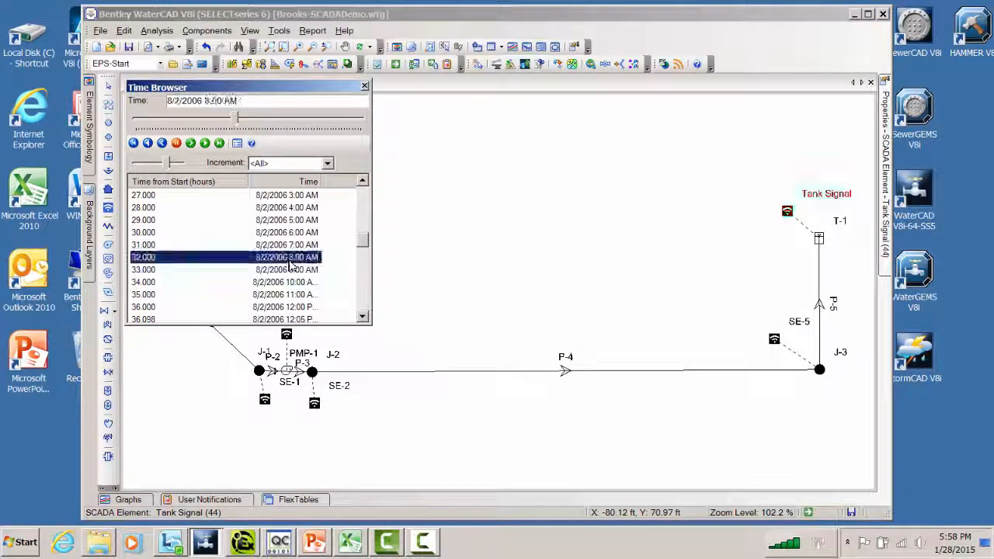
- Check the model value, historical value and difference in the properties of Tank Signal and SE-3 at the current time
double_click(787, 212)
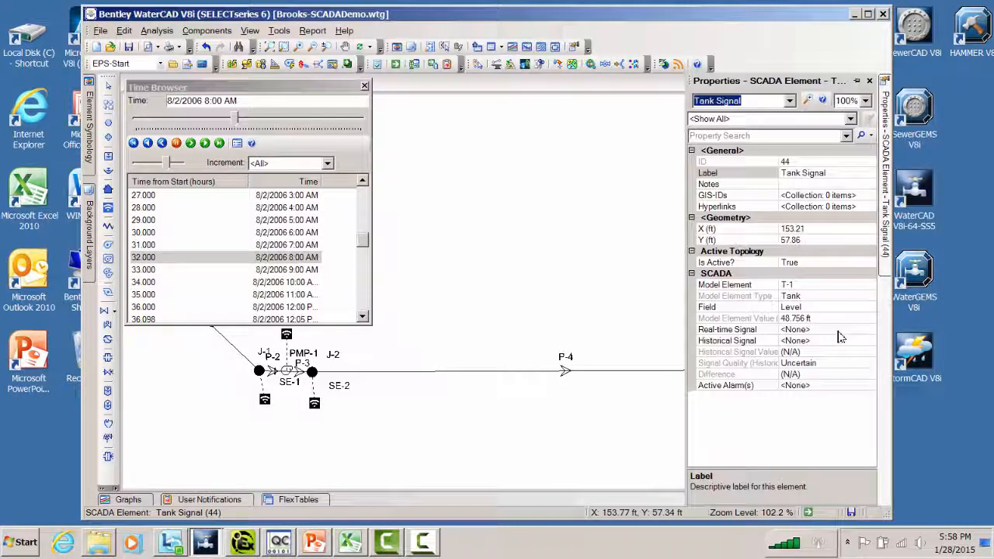
left_click(287, 341)
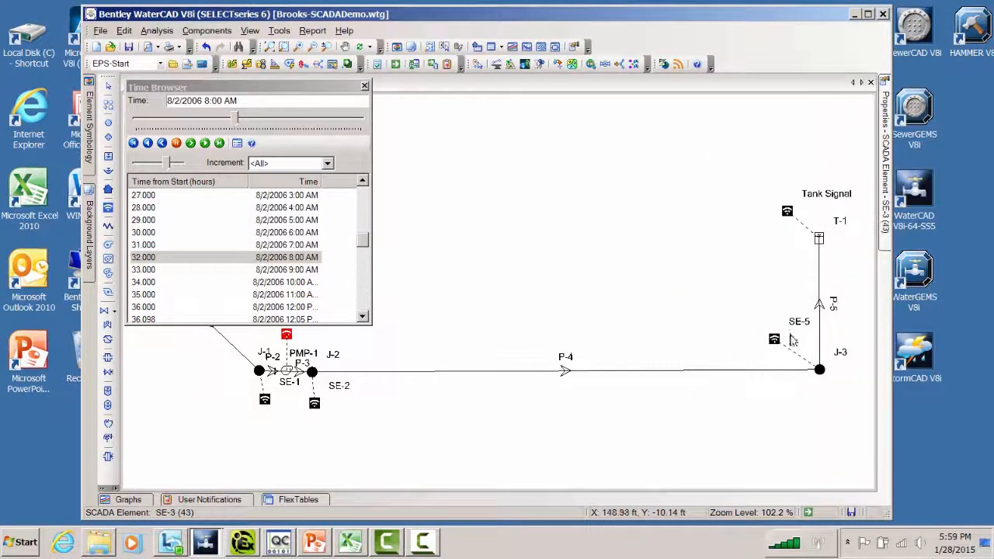
mouse_move(891, 252)
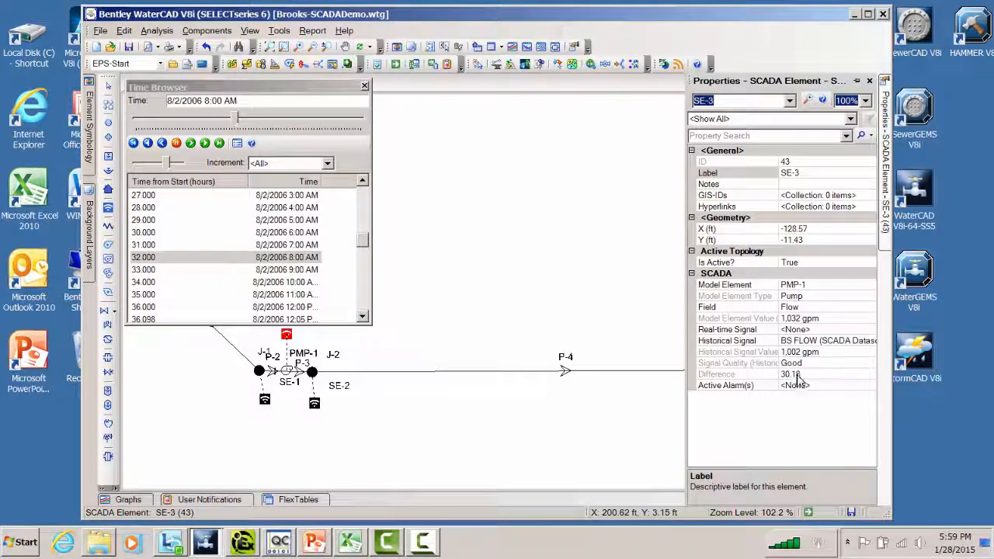
- Open the SCADA Element FlexTable, enlarge it to review the signal values and differences of all elements, and minimize it
left_click(310, 499)
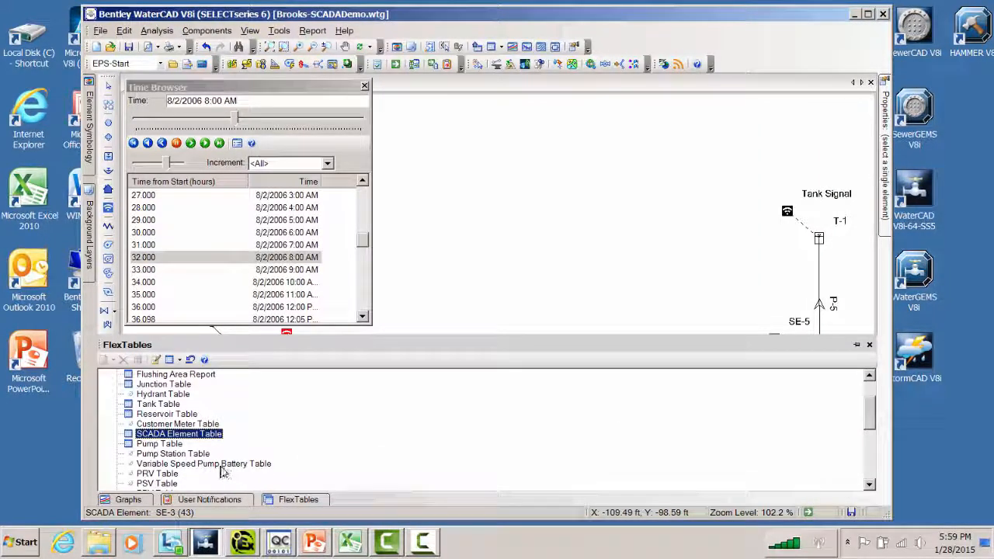
double_click(199, 435)
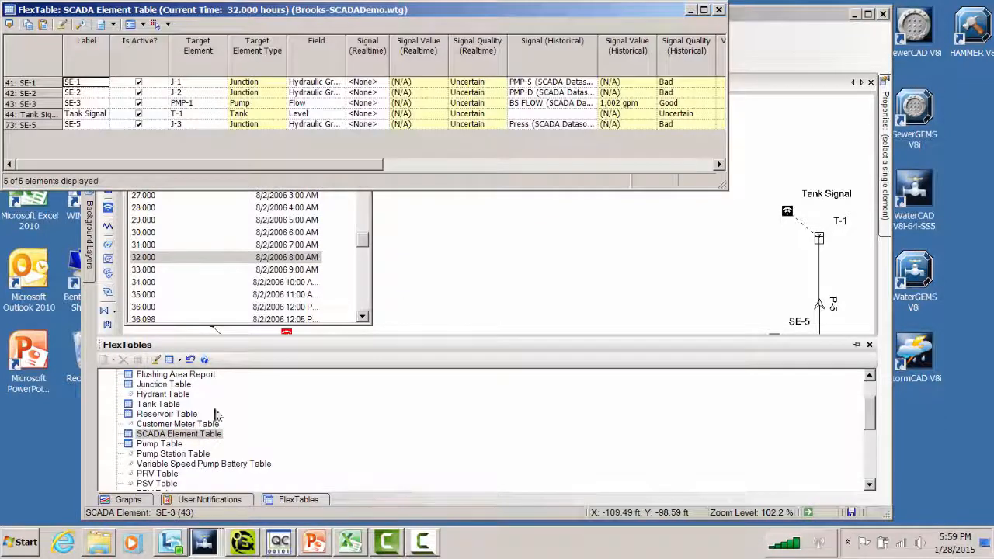
left_click_drag(434, 192, 435, 226)
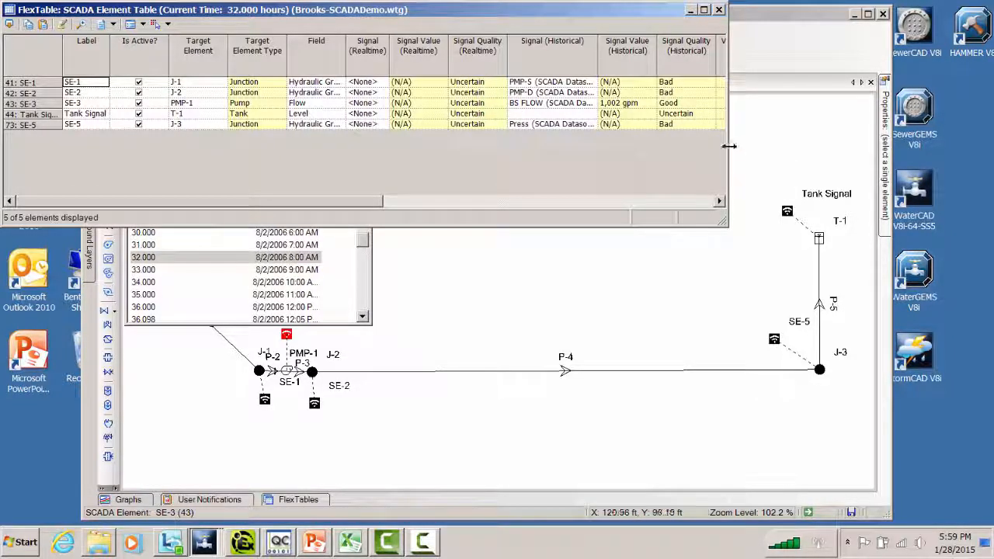
left_click_drag(727, 160, 891, 160)
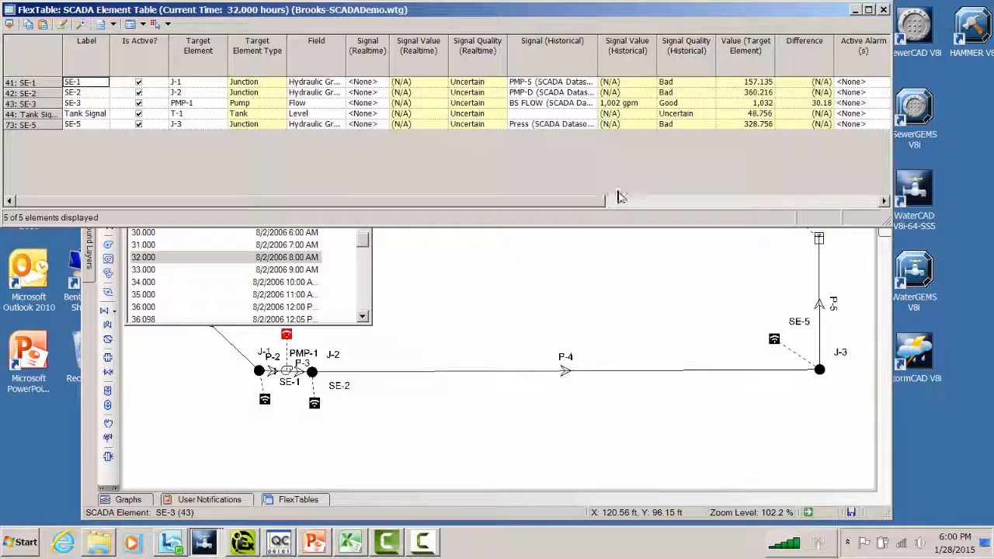
left_click_drag(621, 203, 565, 206)
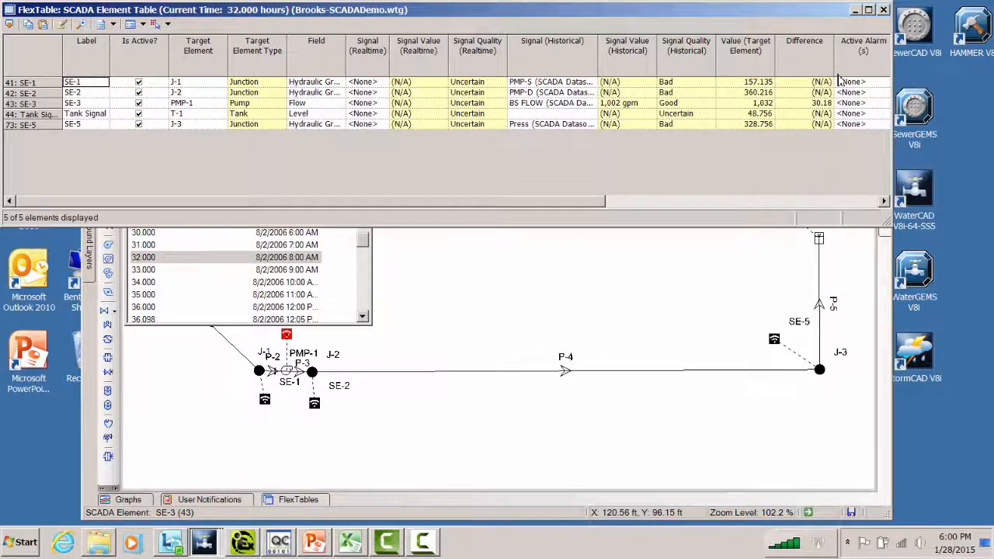
left_click(854, 10)
- Assign the CG TANK historical signal from the SCADA data source to the Tank Signal element
left_click(787, 212)
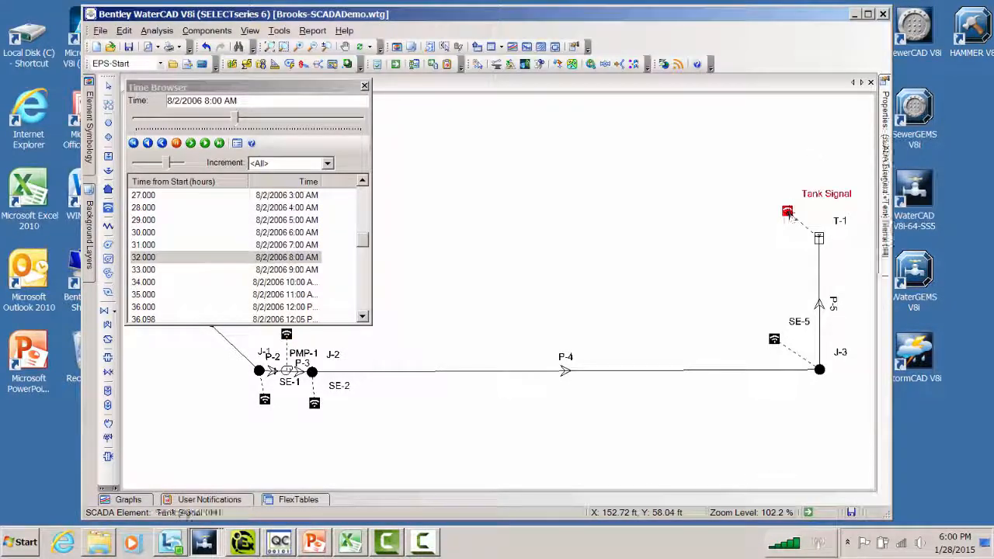
double_click(788, 211)
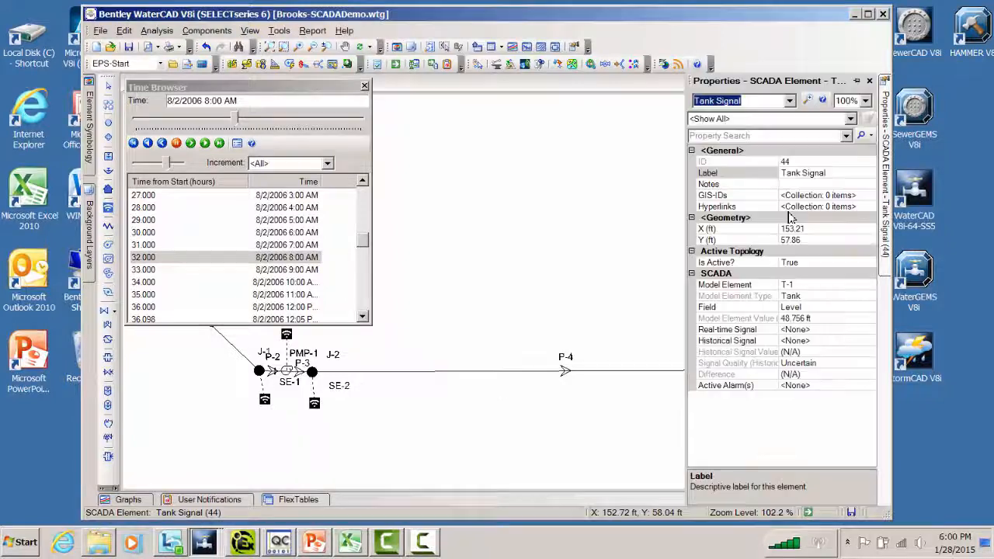
left_click(827, 340)
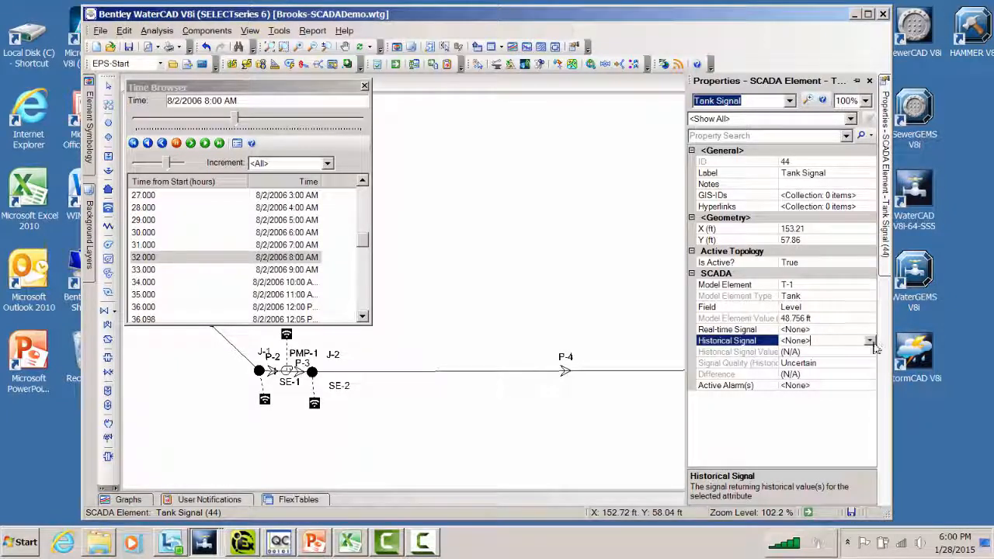
left_click(870, 341)
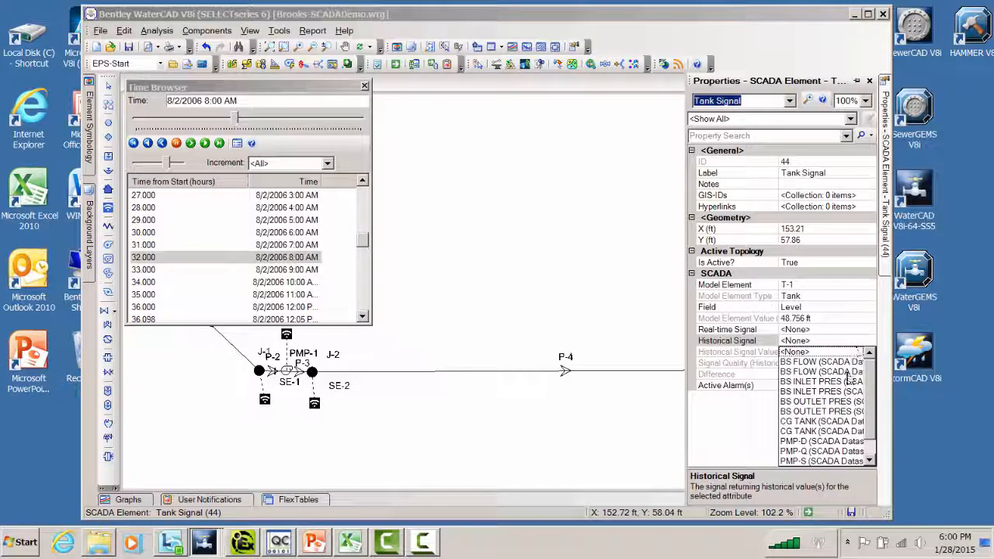
left_click(837, 423)
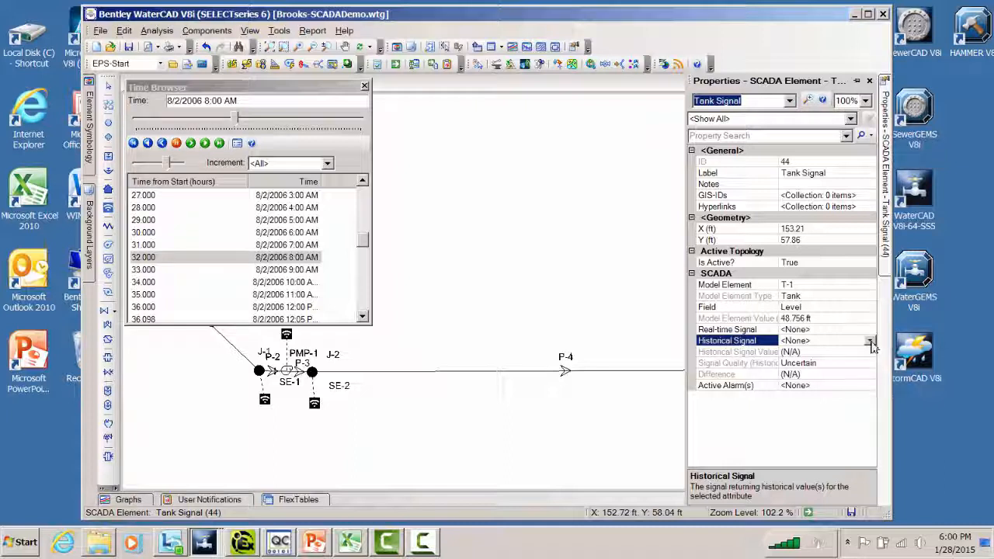
left_click(842, 342)
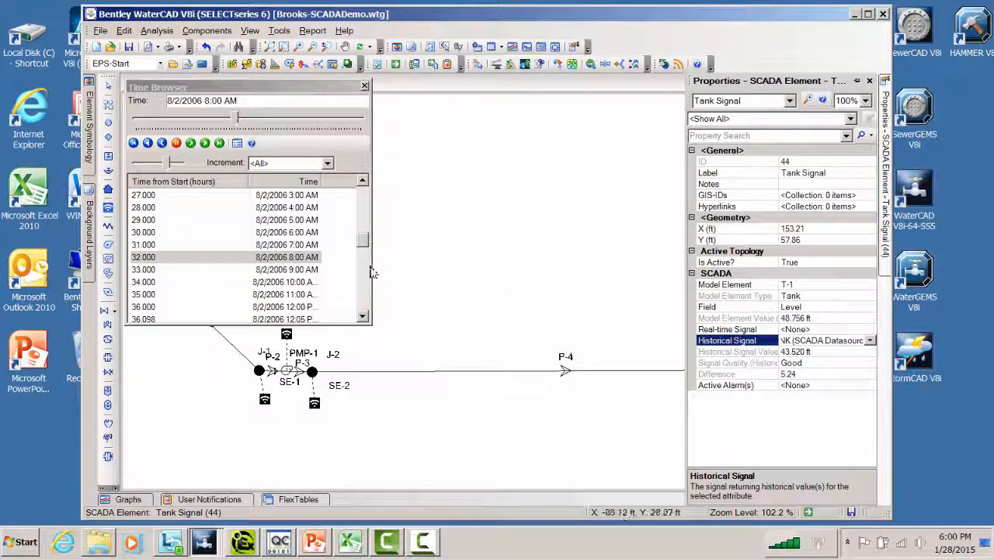
- Review the Tank Signal element's model and historical level values at the current time and close the Time Browser
left_click(364, 319)
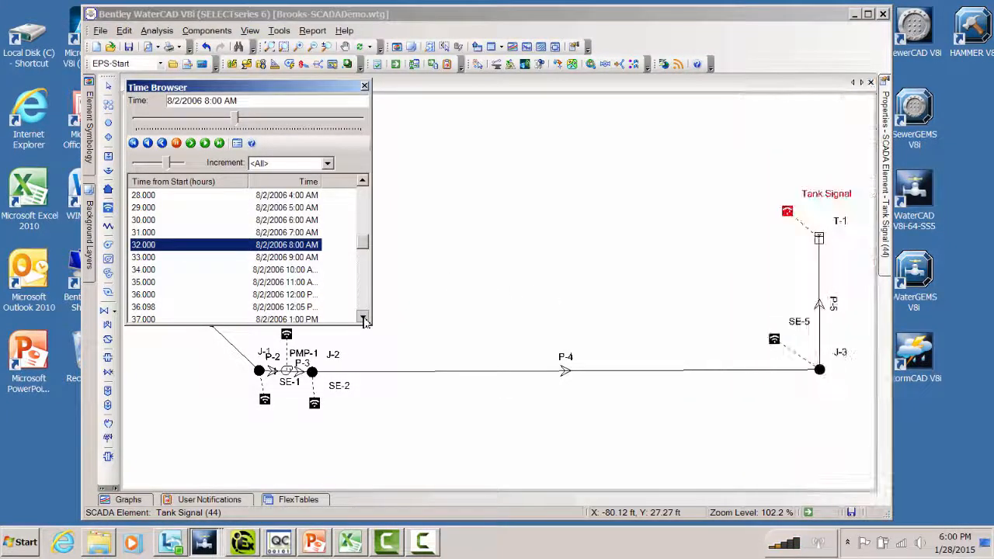
mouse_move(886, 264)
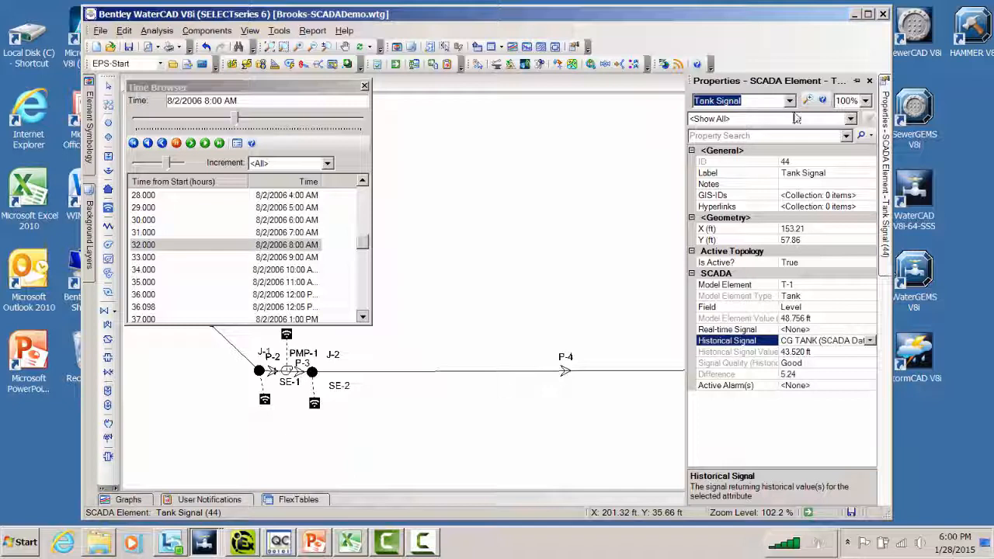
left_click(364, 87)
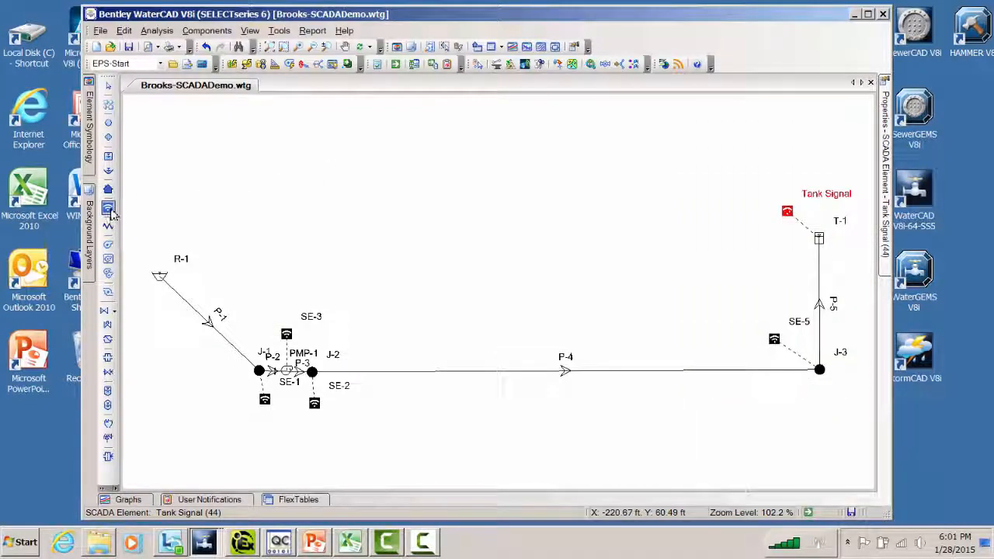
- Hide the SCADA Element symbols in the drawing through the element symbology and show them again
mouse_move(90, 167)
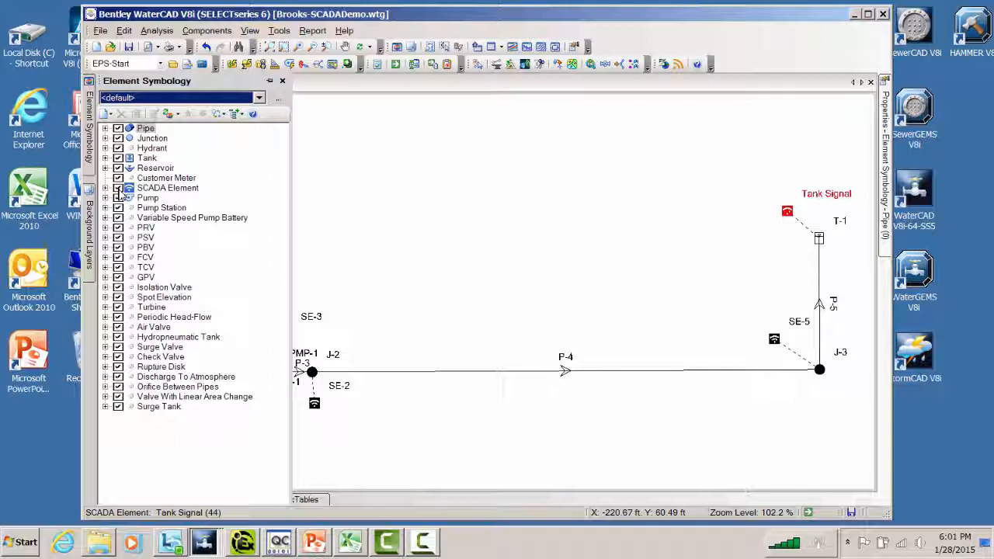
left_click(119, 189)
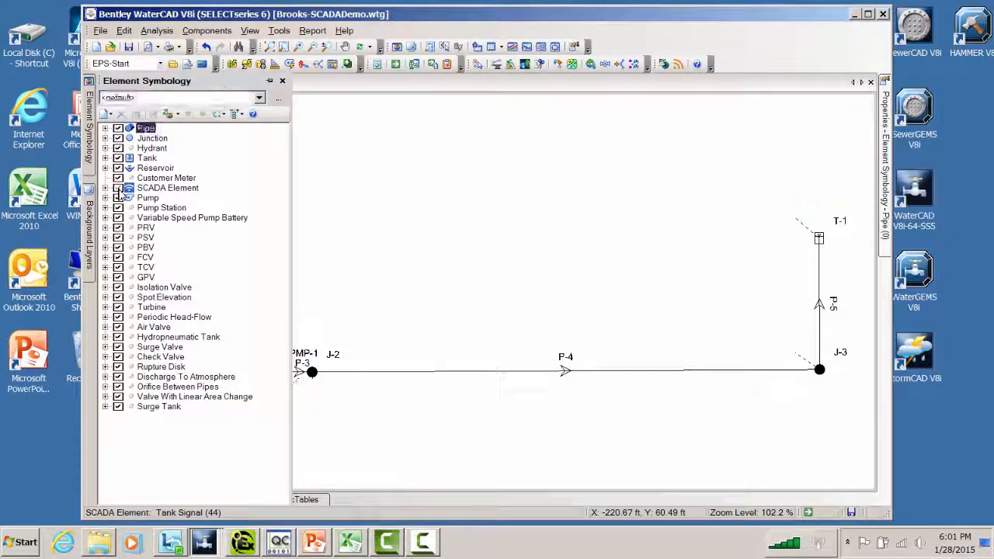
left_click(119, 188)
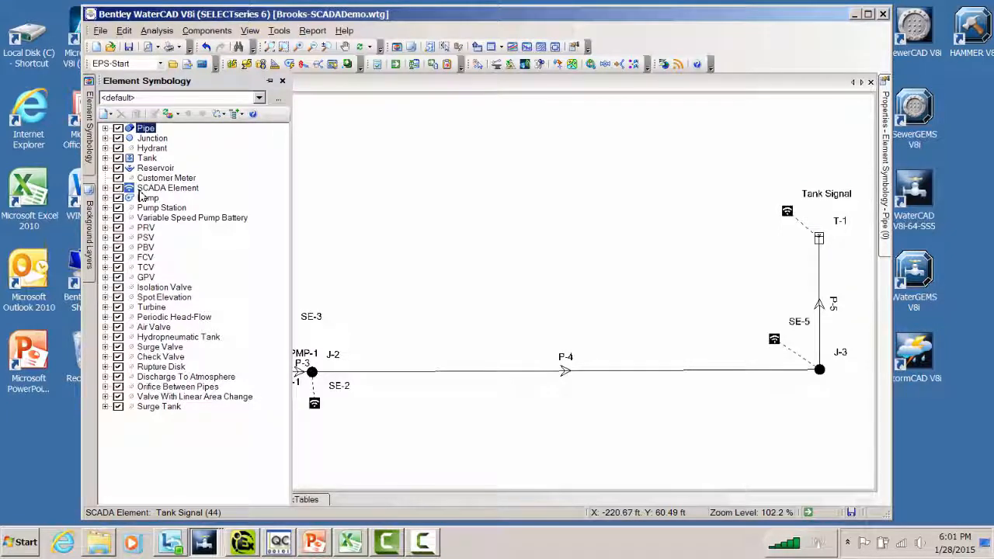
- Add and apply an annotation for the SCADA Element type showing the Model Element field for all elements, and close its properties
left_click(141, 189)
right_click(140, 190)
mouse_move(161, 201)
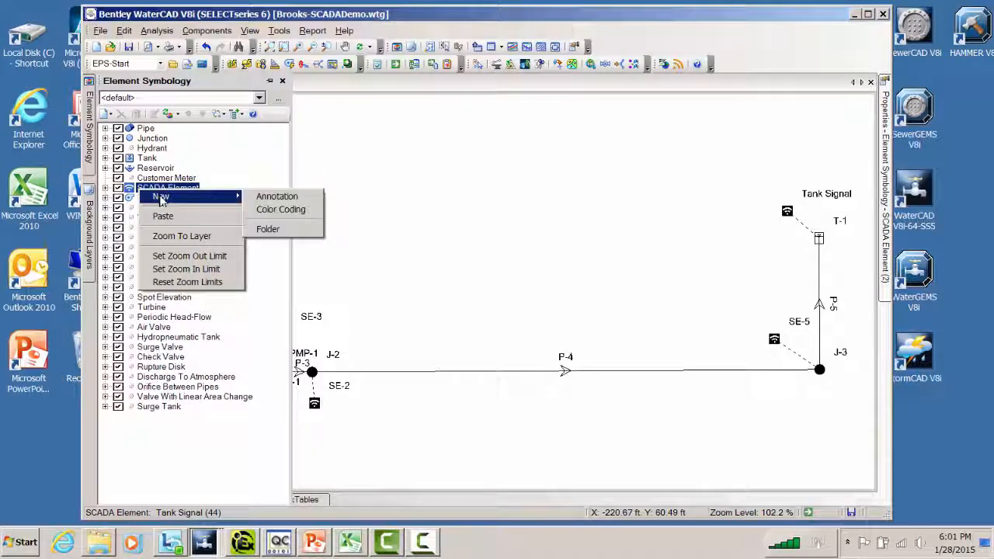
left_click(280, 195)
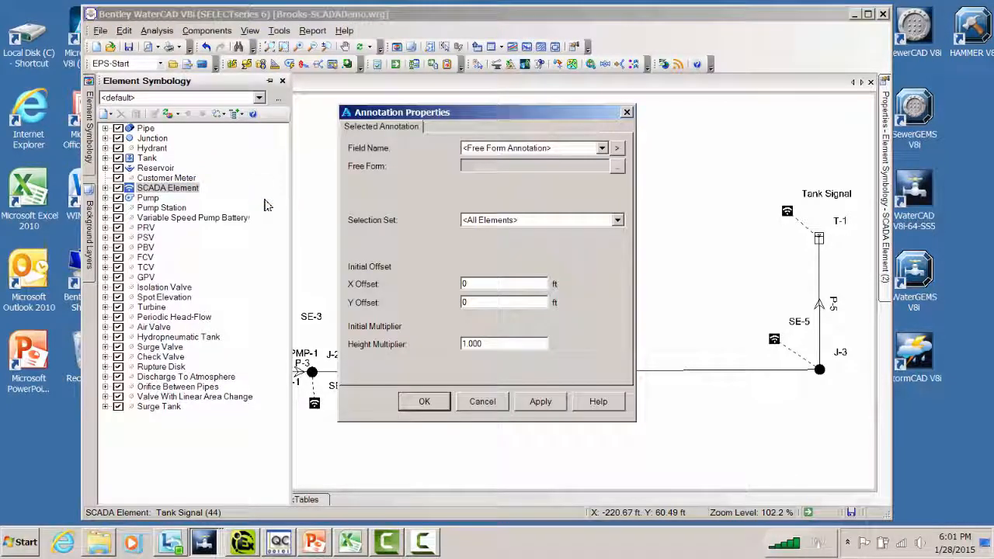
left_click(603, 149)
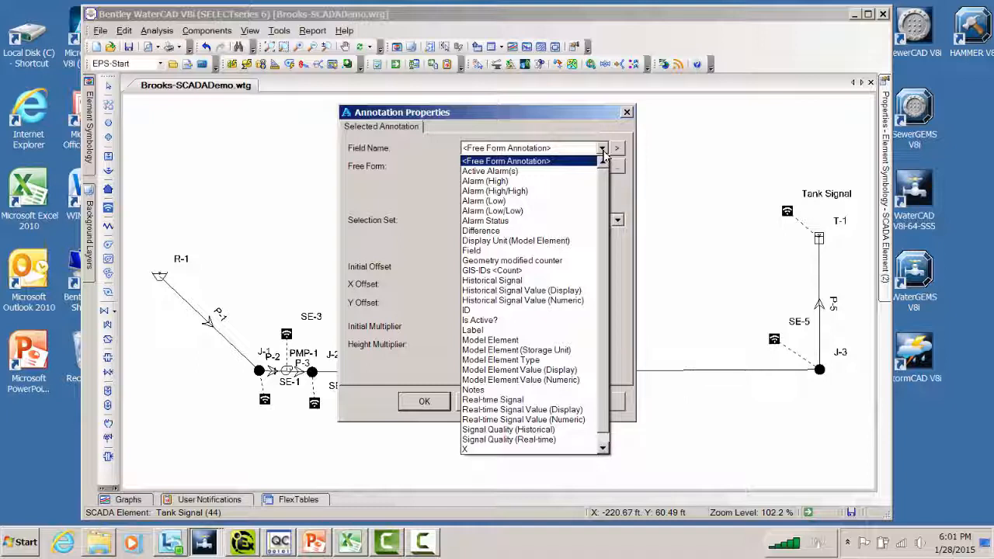
left_click(511, 343)
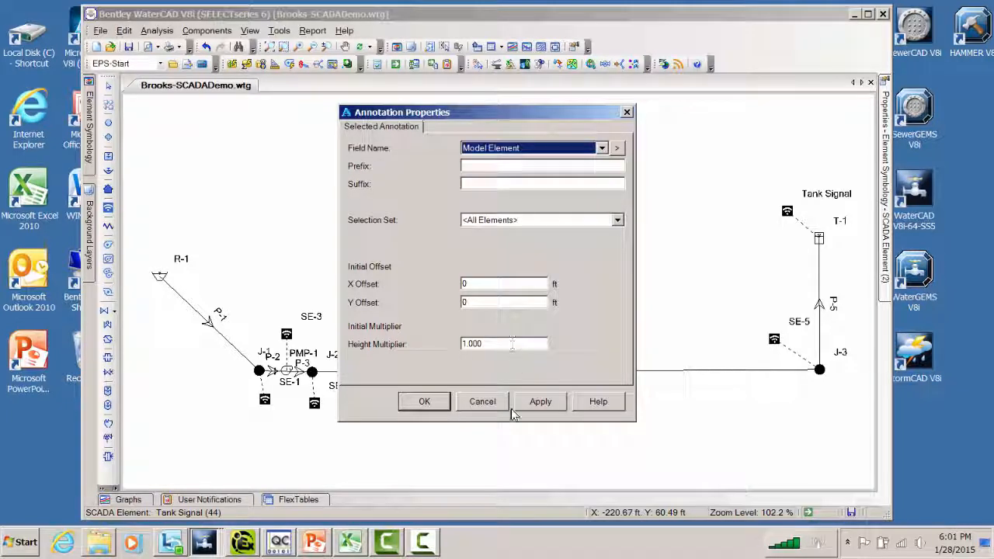
left_click(541, 401)
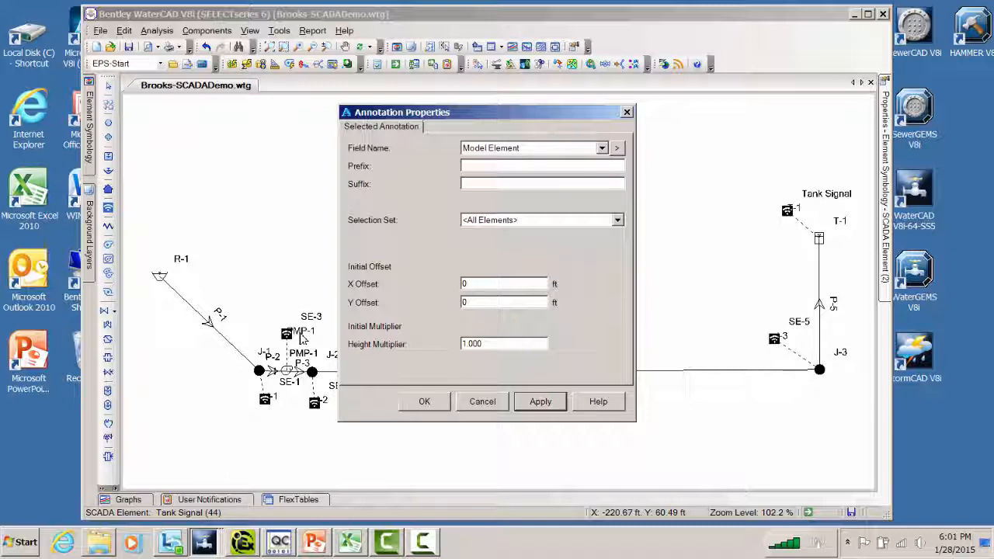
left_click(482, 402)
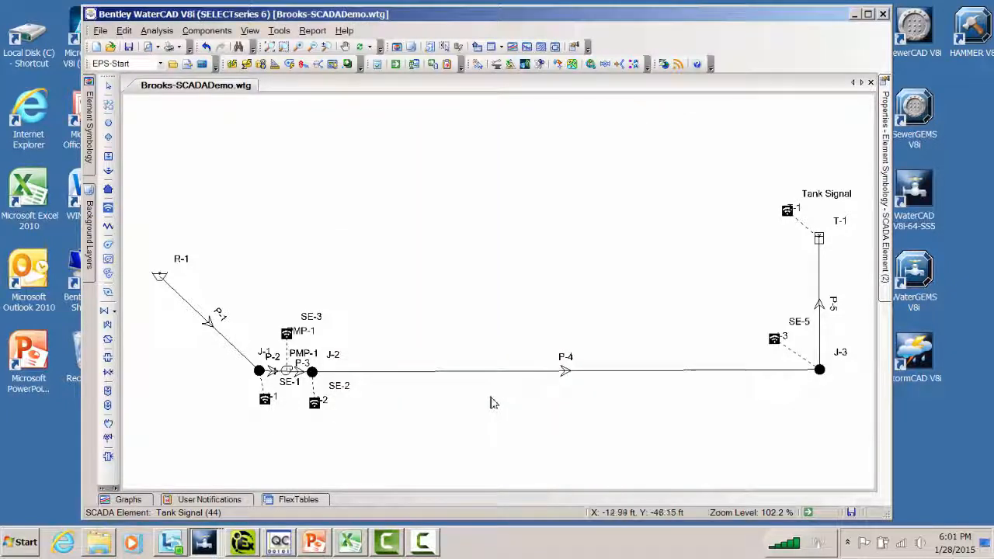